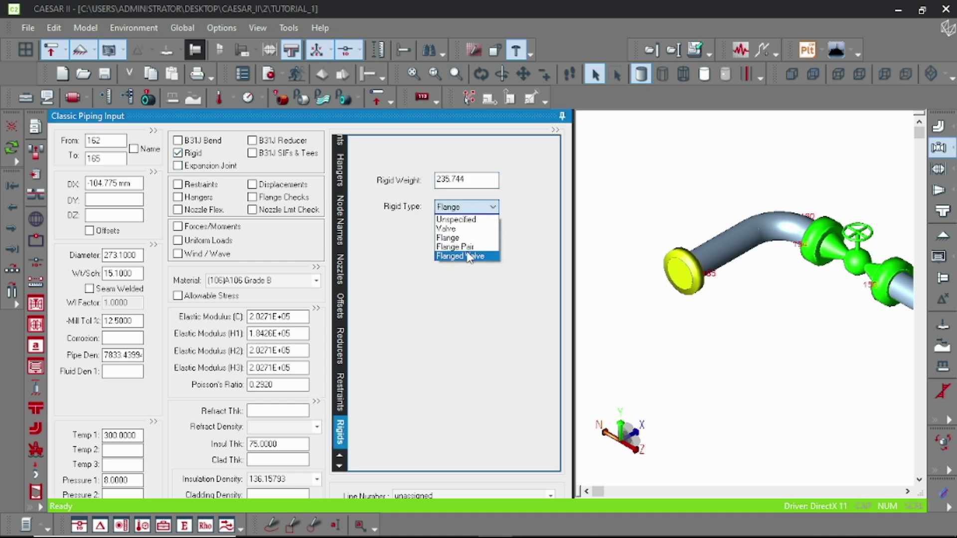
- Set the 162–165 rigid's type to Flange Pair
{"action": "left_click", "coordinate": [454, 247]}
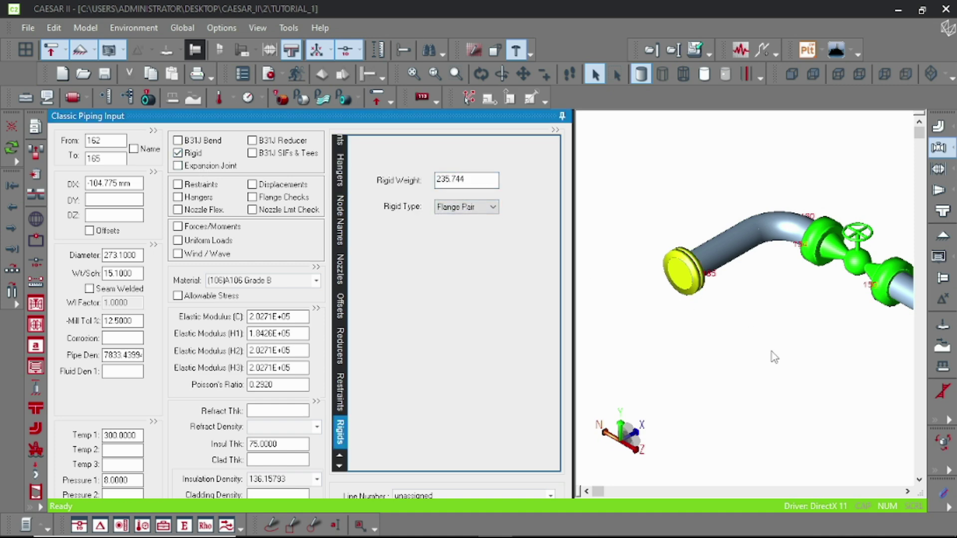
{"action": "left_click", "coordinate": [691, 291]}
{"action": "left_click", "coordinate": [729, 428]}
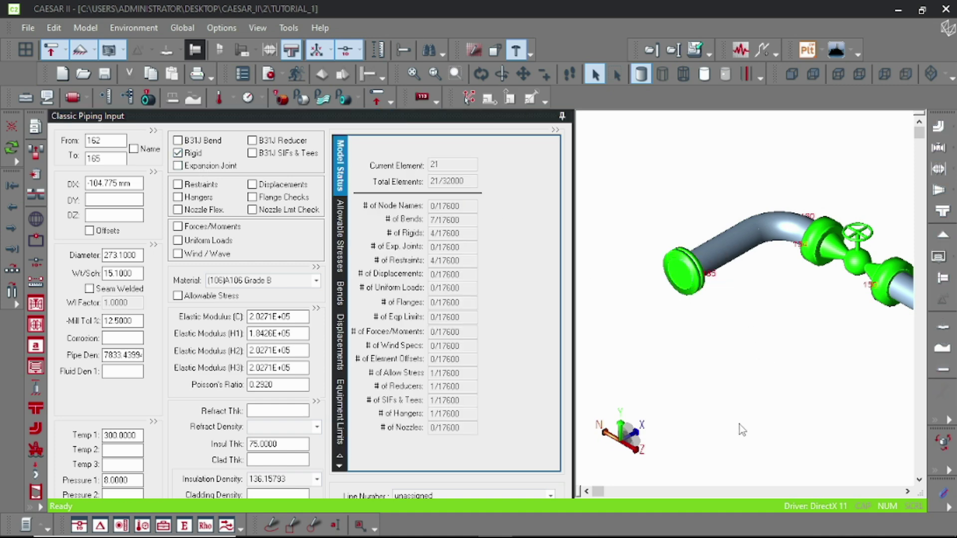
- Add element 165–175 with a DX of -250 mm
{"action": "left_click", "coordinate": [8, 272]}
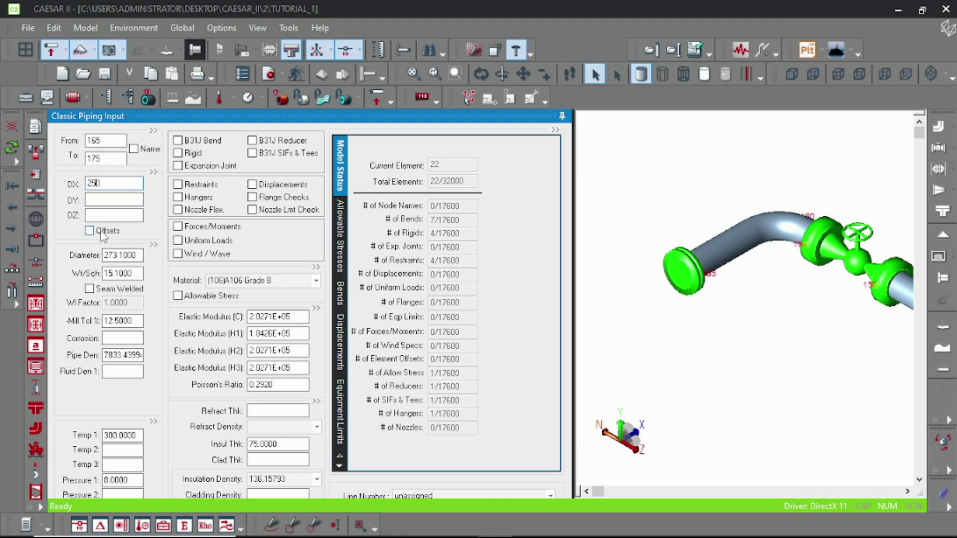
{"action": "key", "text": "Home"}
{"action": "type", "text": "-"}
{"action": "left_click", "coordinate": [711, 369]}
{"action": "scroll", "coordinate": [674, 300], "scroll_direction": "up", "scroll_amount": 2}
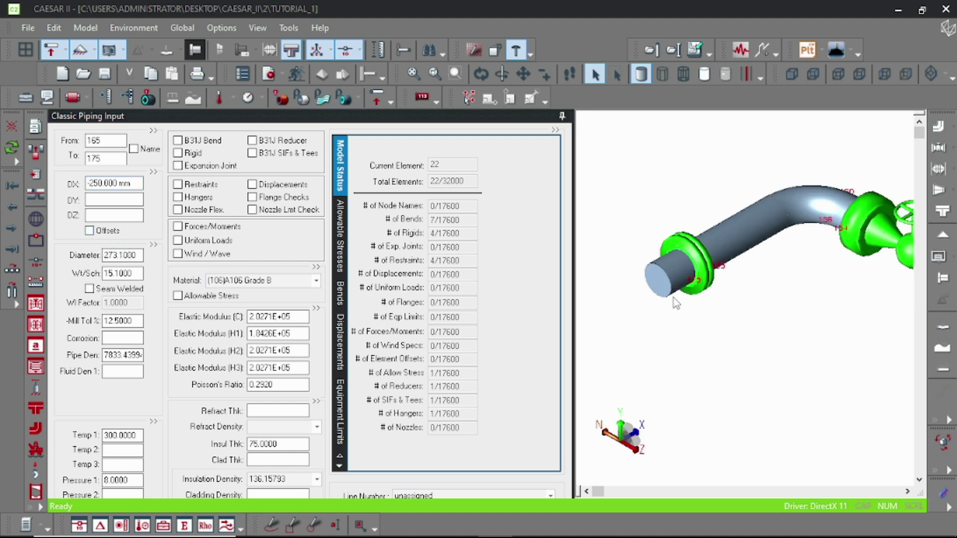
{"action": "scroll", "coordinate": [674, 297], "scroll_direction": "up", "scroll_amount": 2}
{"action": "middle_click_drag", "start_coordinate": [694, 366], "coordinate": [705, 406]}
{"action": "left_click", "coordinate": [677, 320]}
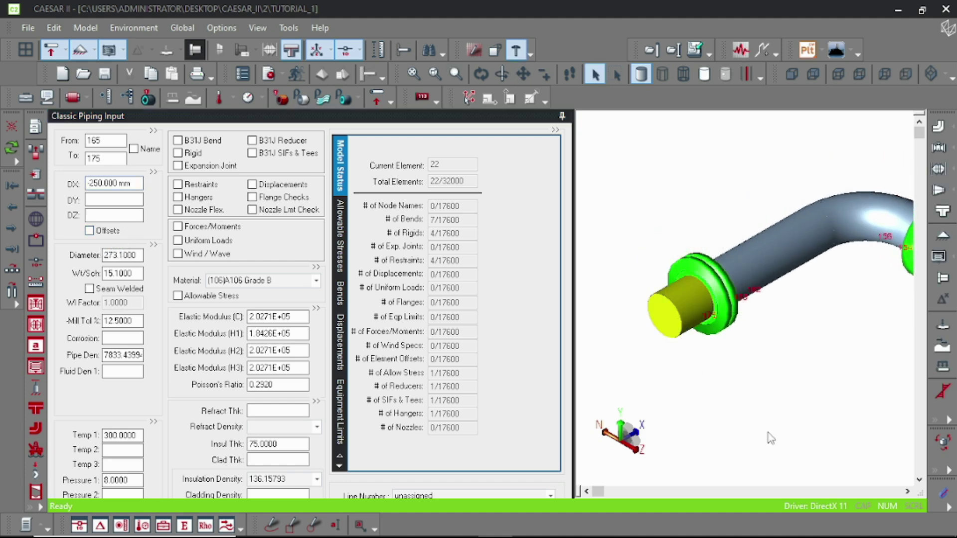
- Turn on nozzle flexibility for element 165–175
{"action": "left_click", "coordinate": [134, 28]}
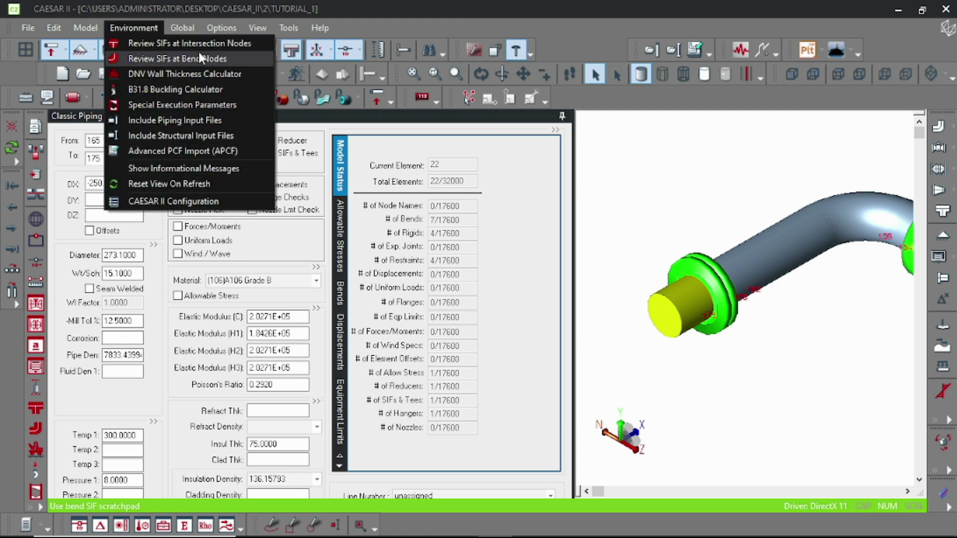
{"action": "left_click", "coordinate": [199, 172]}
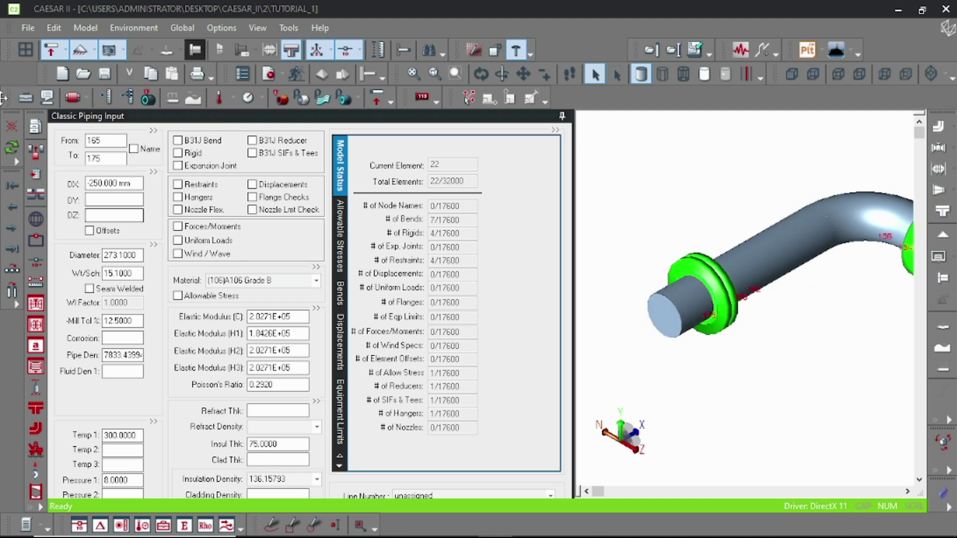
{"action": "left_click", "coordinate": [178, 213]}
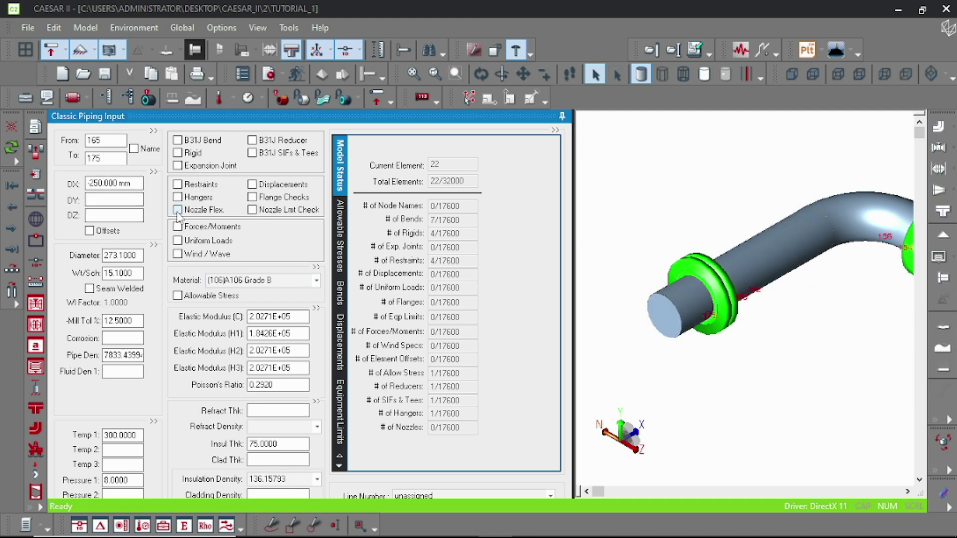
{"action": "left_click", "coordinate": [177, 211]}
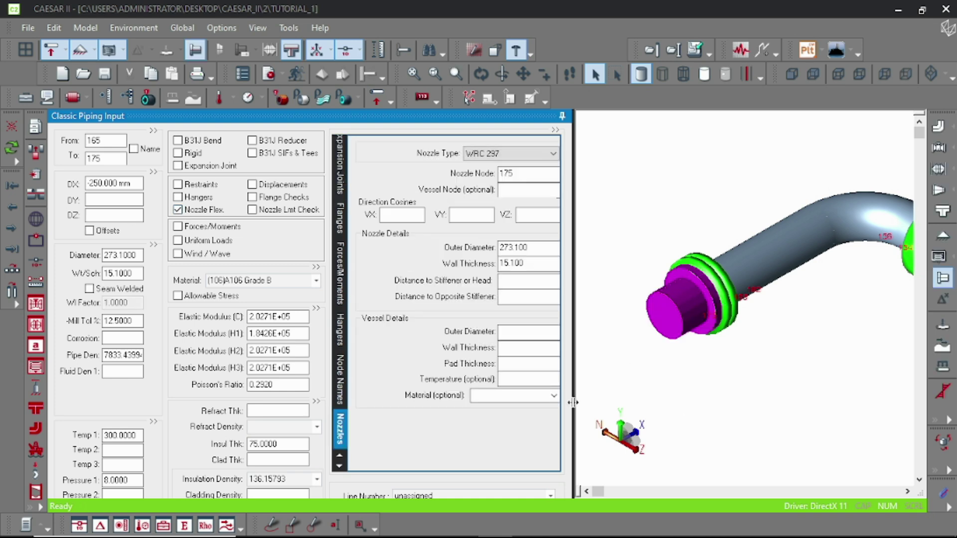
- Set the nozzle's vessel node to 1000 with direction cosines 0, 1, 0
{"action": "left_click", "coordinate": [505, 191]}
{"action": "key", "text": "Tab"}
{"action": "type", "text": "0"}
{"action": "left_click", "coordinate": [756, 417]}
- Give the vessel OD 2000, wall 12, pad 6 and material (106)A106 Grade B
{"action": "left_click", "coordinate": [536, 333]}
{"action": "left_click", "coordinate": [528, 348]}
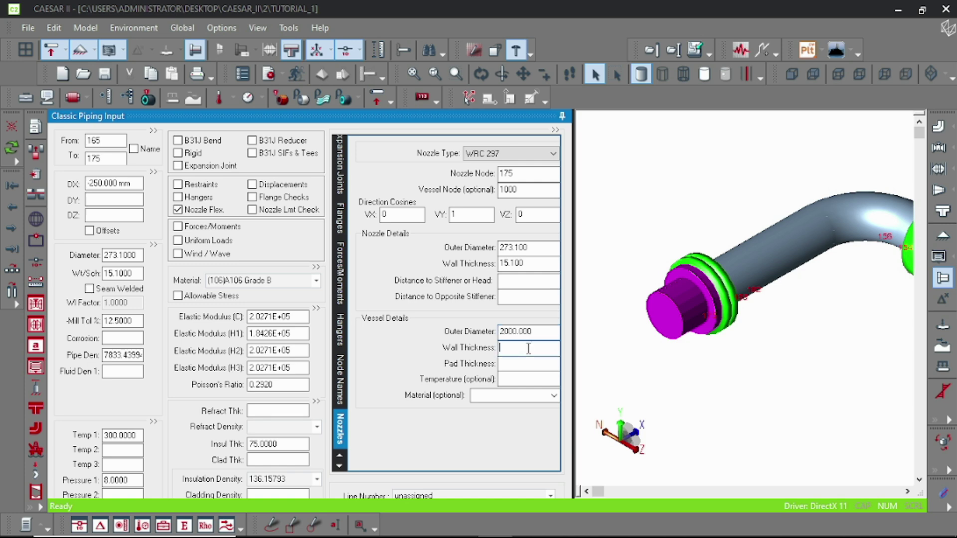
{"action": "type", "text": "8"}
{"action": "left_click", "coordinate": [521, 364]}
{"action": "double_click", "coordinate": [523, 349]}
{"action": "type", "text": "12"}
{"action": "left_click", "coordinate": [515, 365]}
{"action": "type", "text": "6"}
{"action": "left_click", "coordinate": [508, 379]}
{"action": "left_click", "coordinate": [552, 395]}
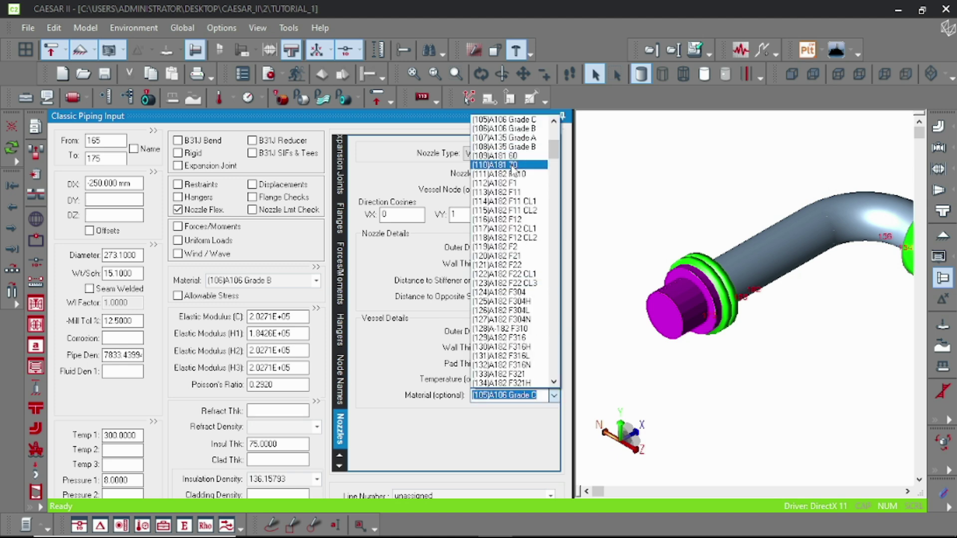
{"action": "left_click", "coordinate": [521, 129]}
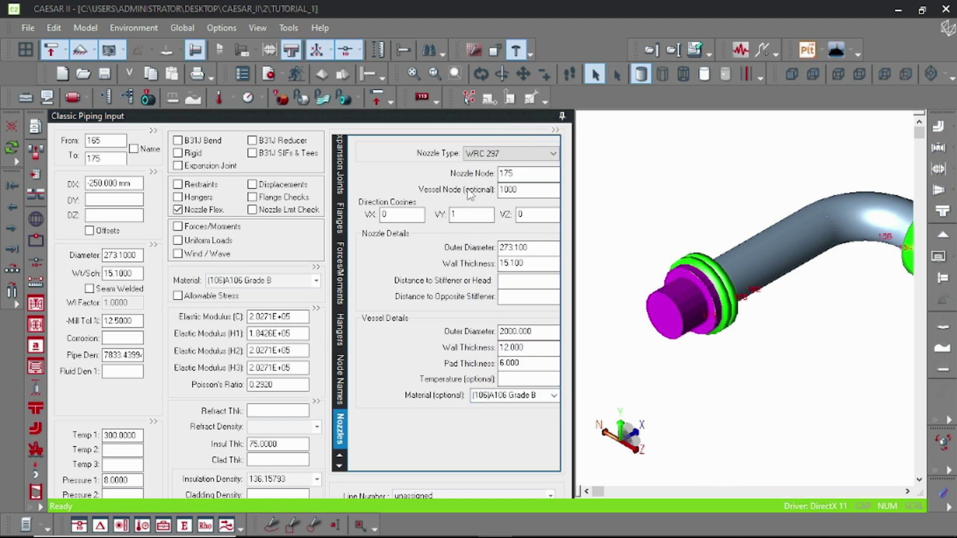
{"action": "left_click", "coordinate": [252, 185]}
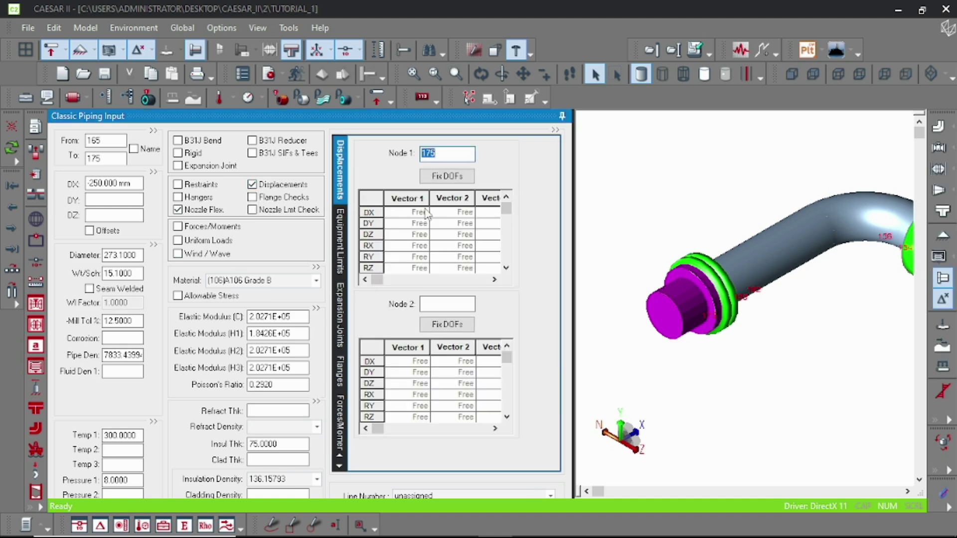
- Set node 1000's vector 1 translations to DX 0.2, DY 0, DZ 0.2
{"action": "type", "text": "1000"}
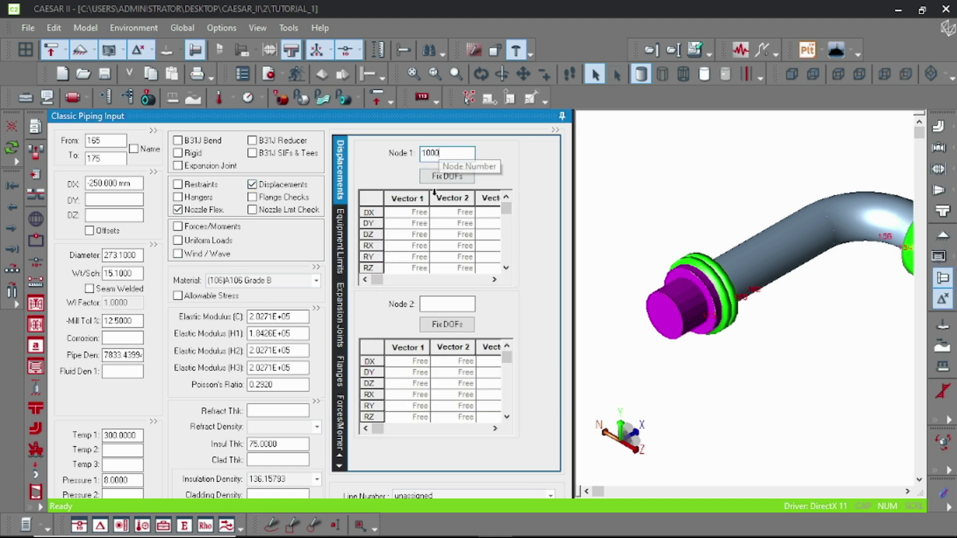
{"action": "left_click_drag", "start_coordinate": [435, 212], "coordinate": [443, 213]}
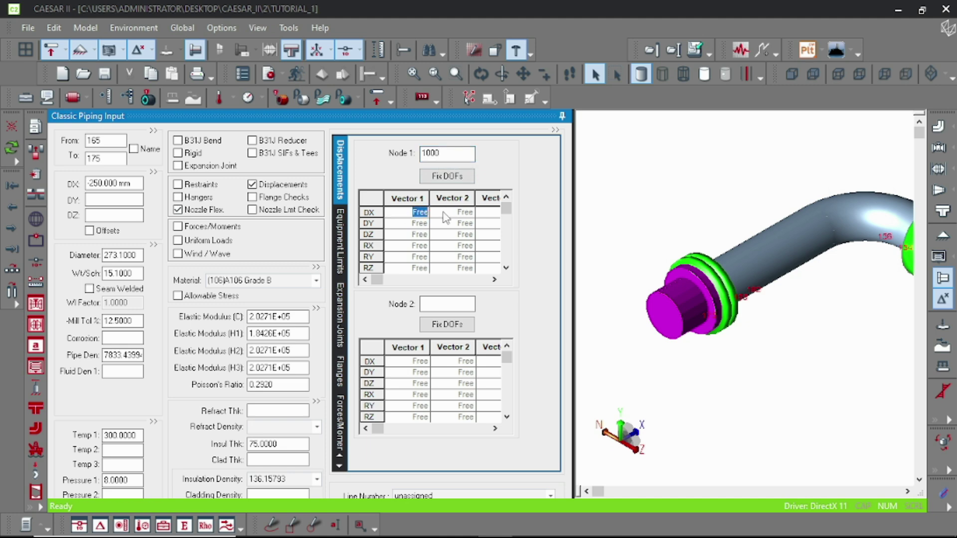
{"action": "type", "text": ".2"}
{"action": "left_click", "coordinate": [422, 225]}
{"action": "type", "text": "0"}
{"action": "left_click", "coordinate": [417, 236]}
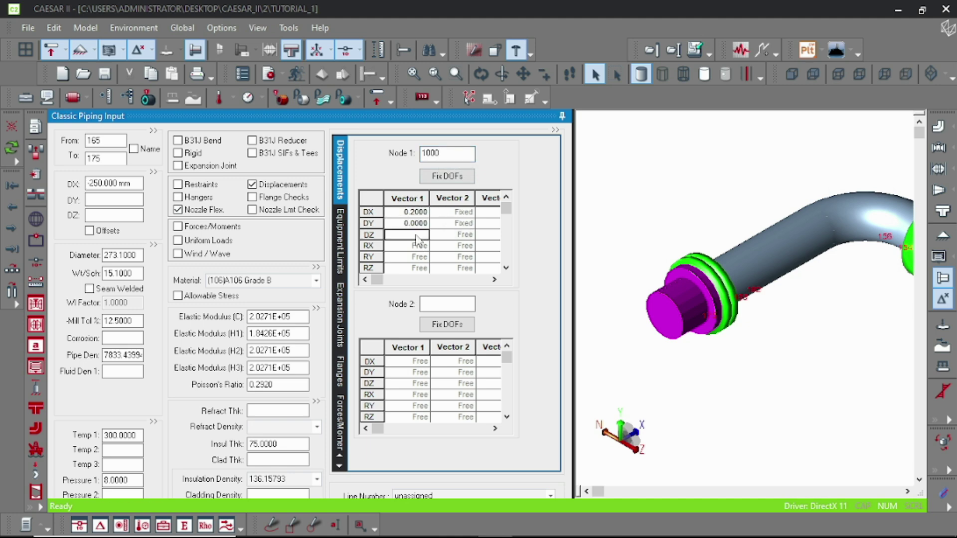
{"action": "type", "text": "0.2"}
{"action": "left_click", "coordinate": [419, 247]}
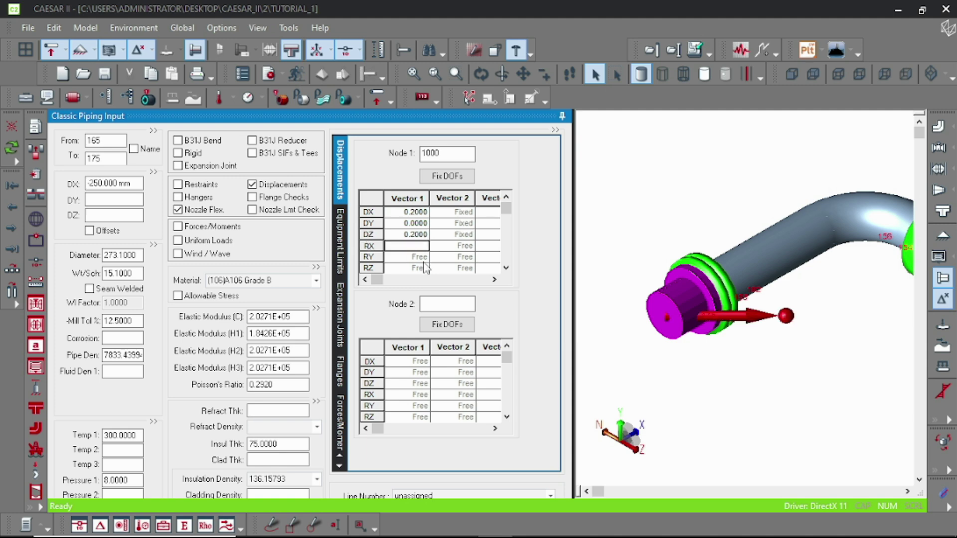
- Hold node 1000's RX, RY and RZ rotations at zero
{"action": "type", "text": "0"}
{"action": "left_click", "coordinate": [419, 256]}
{"action": "type", "text": "0"}
{"action": "left_click", "coordinate": [419, 267]}
{"action": "type", "text": "0"}
{"action": "left_click", "coordinate": [741, 420]}
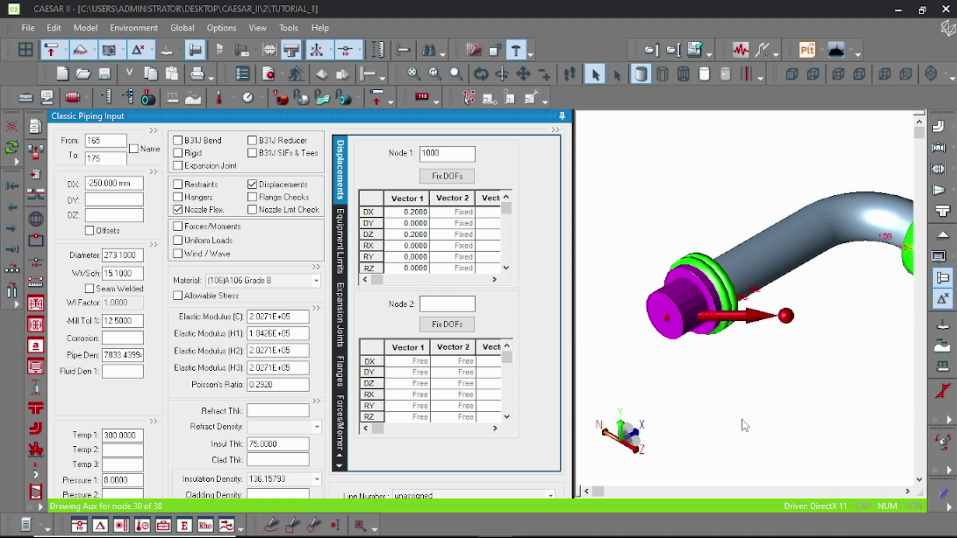
{"action": "scroll", "coordinate": [741, 421], "scroll_direction": "down", "scroll_amount": 2}
{"action": "middle_click_drag", "start_coordinate": [787, 426], "coordinate": [751, 407]}
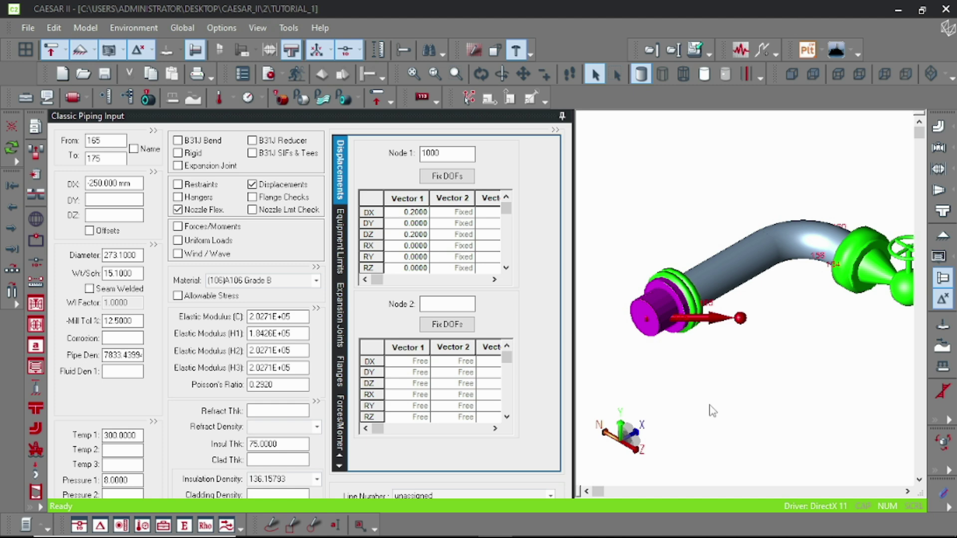
{"action": "left_click", "coordinate": [254, 211]}
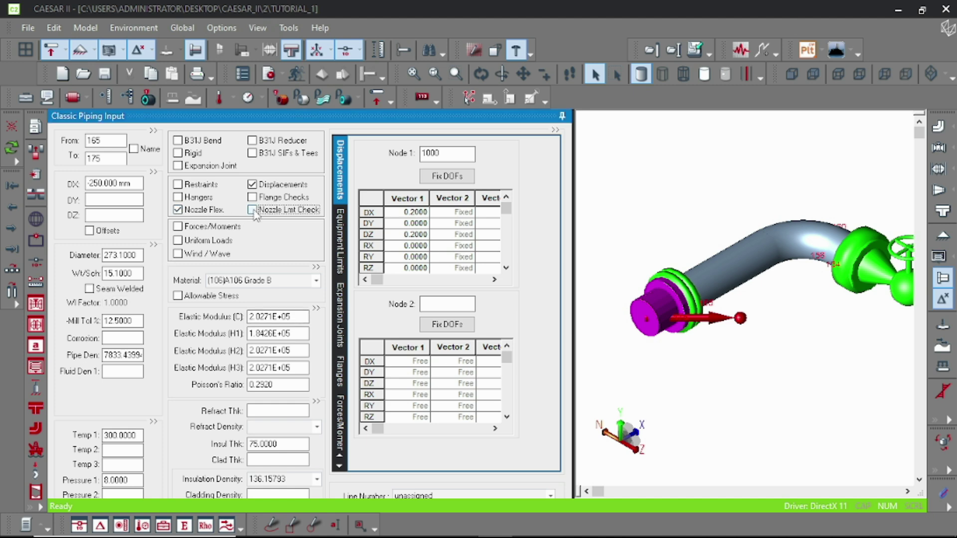
- Enable the nozzle limit check at node 175 using Absolute comparison
{"action": "left_click", "coordinate": [253, 210]}
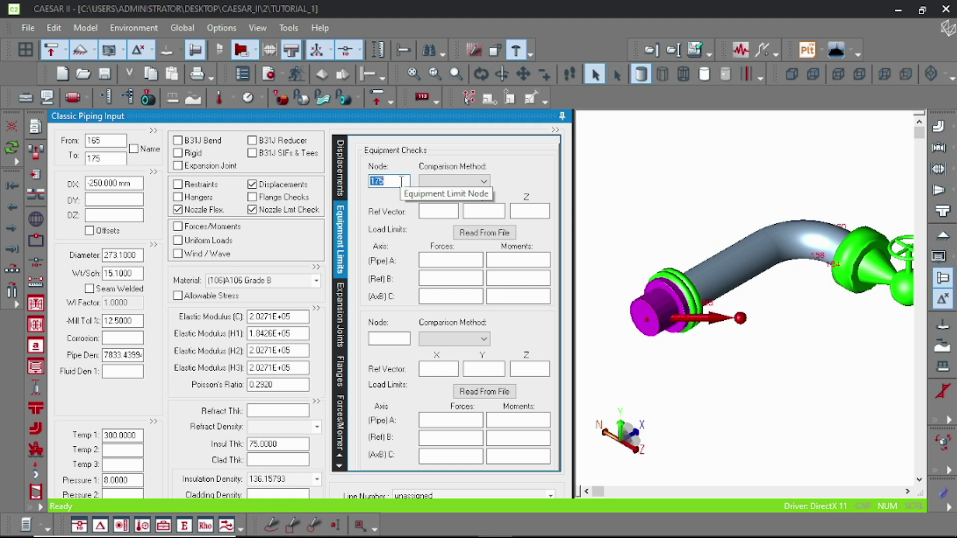
{"action": "left_click", "coordinate": [202, 210]}
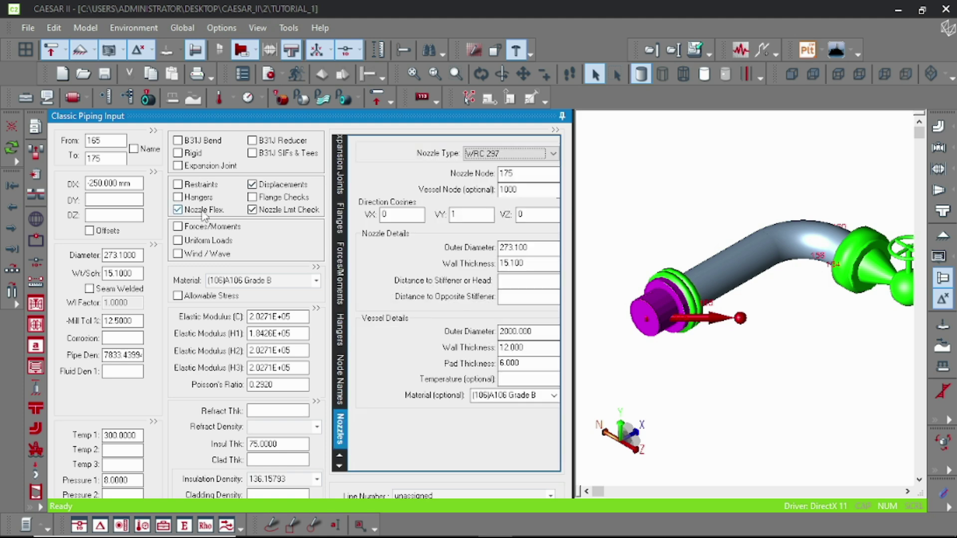
{"action": "left_click", "coordinate": [257, 211]}
{"action": "left_click", "coordinate": [456, 183]}
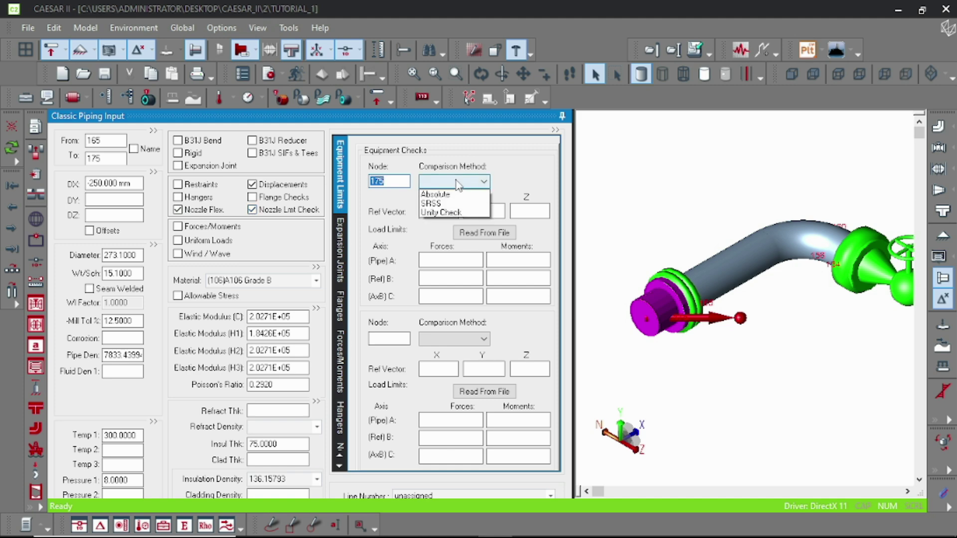
{"action": "left_click", "coordinate": [452, 203]}
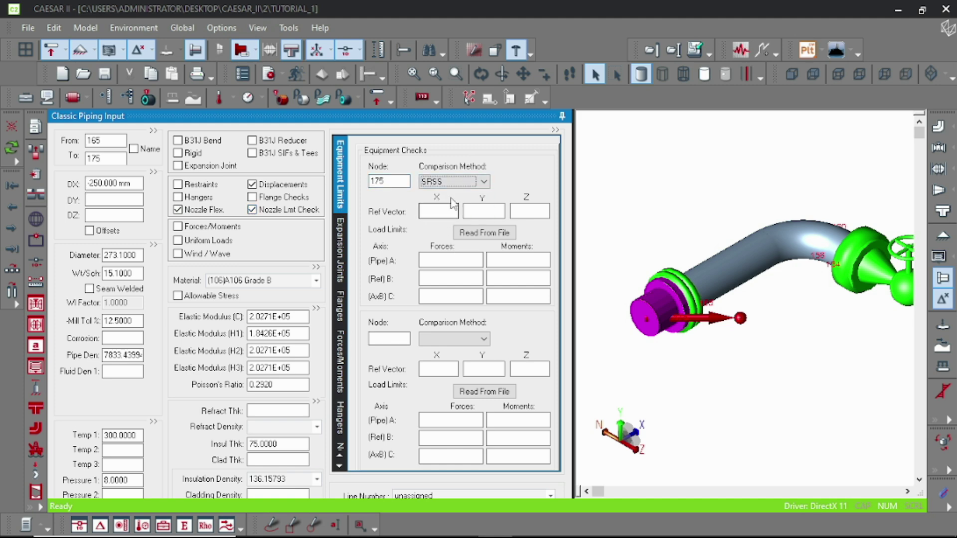
{"action": "left_click", "coordinate": [456, 182]}
{"action": "left_click", "coordinate": [449, 194]}
{"action": "left_click", "coordinate": [612, 211]}
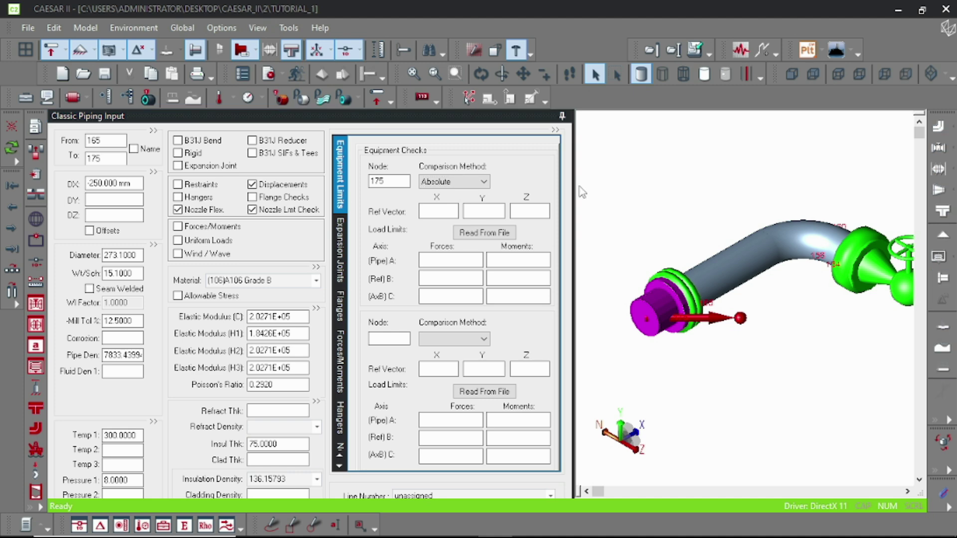
- Set the limit reference vector to 0, 1, 0
{"action": "left_click", "coordinate": [434, 211]}
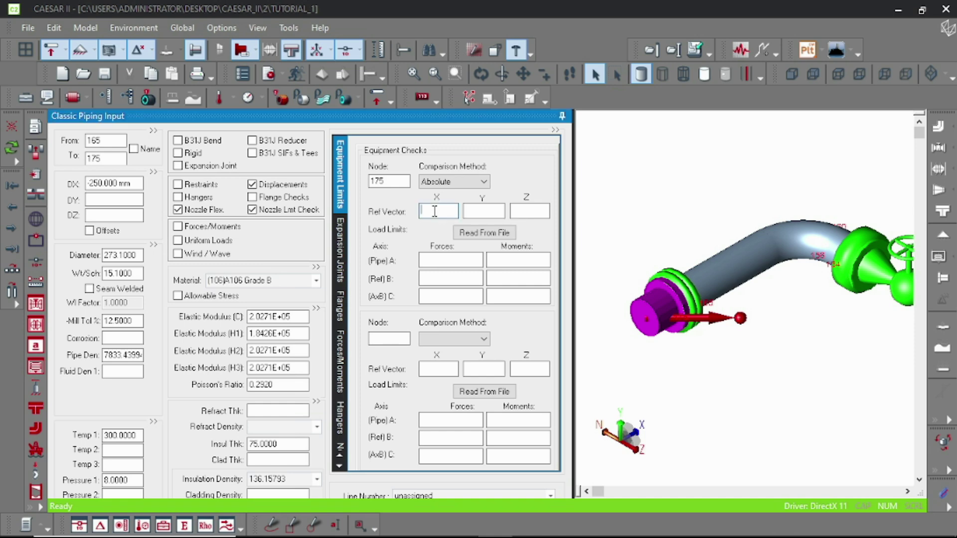
{"action": "left_click", "coordinate": [494, 210]}
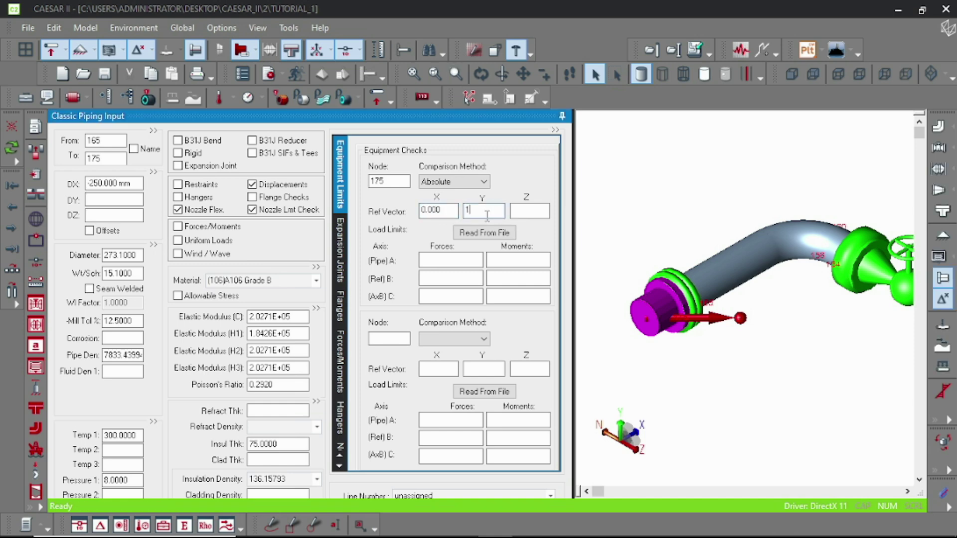
{"action": "type", "text": "1"}
{"action": "left_click", "coordinate": [518, 210]}
{"action": "left_click", "coordinate": [630, 199]}
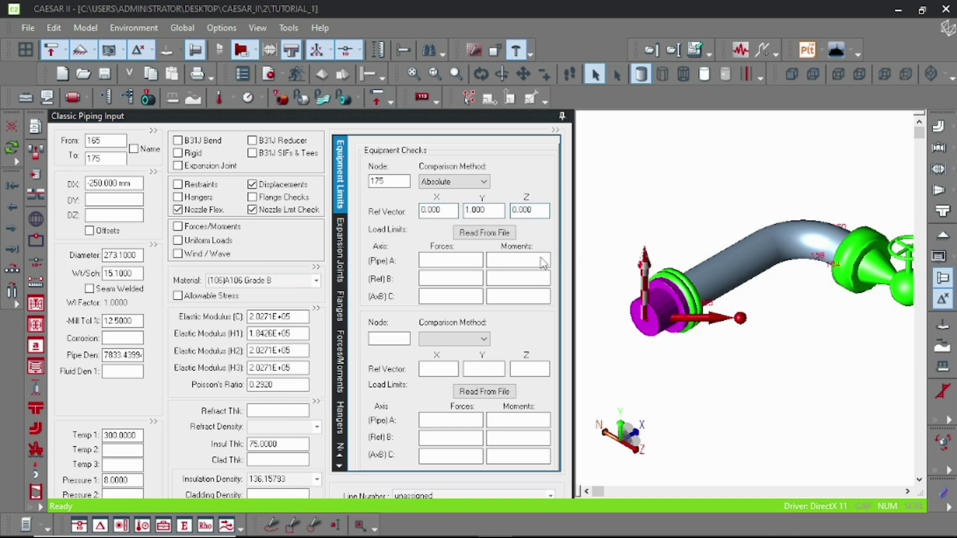
{"action": "left_click", "coordinate": [275, 211]}
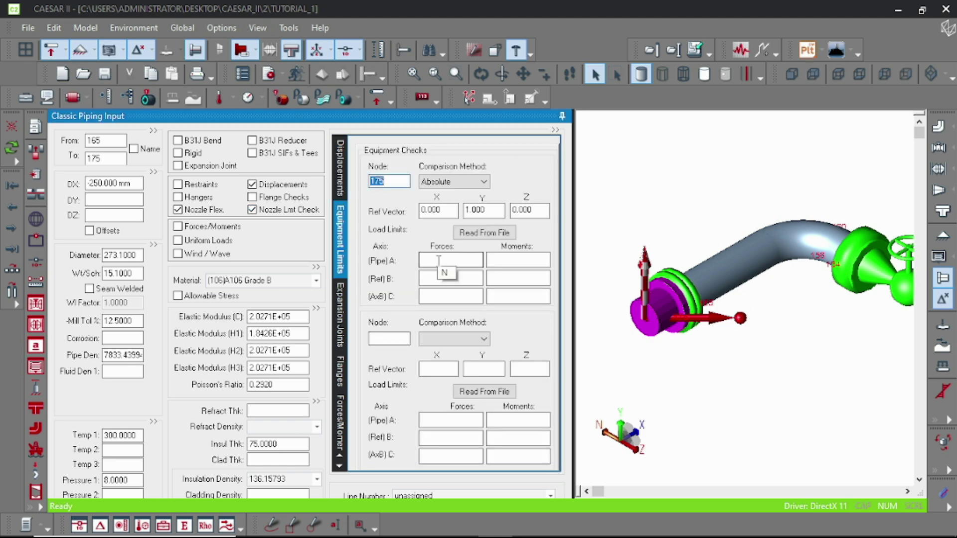
- Enter 2000 for the force and moment limits of A, B and C
{"action": "left_click", "coordinate": [441, 260]}
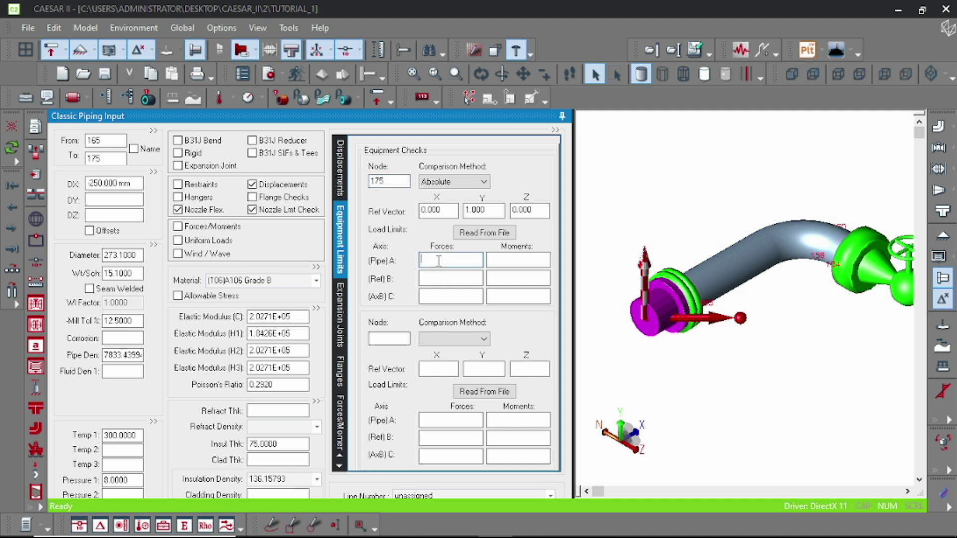
{"action": "type", "text": "2000"}
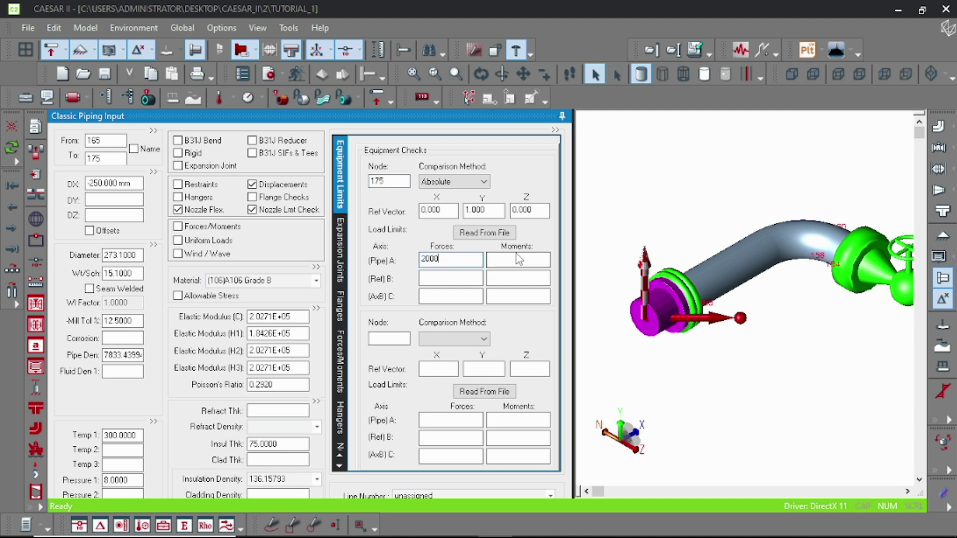
{"action": "left_click", "coordinate": [514, 259]}
{"action": "left_click", "coordinate": [435, 278]}
{"action": "left_click", "coordinate": [505, 275]}
{"action": "type", "text": "2000"}
{"action": "left_click", "coordinate": [456, 298]}
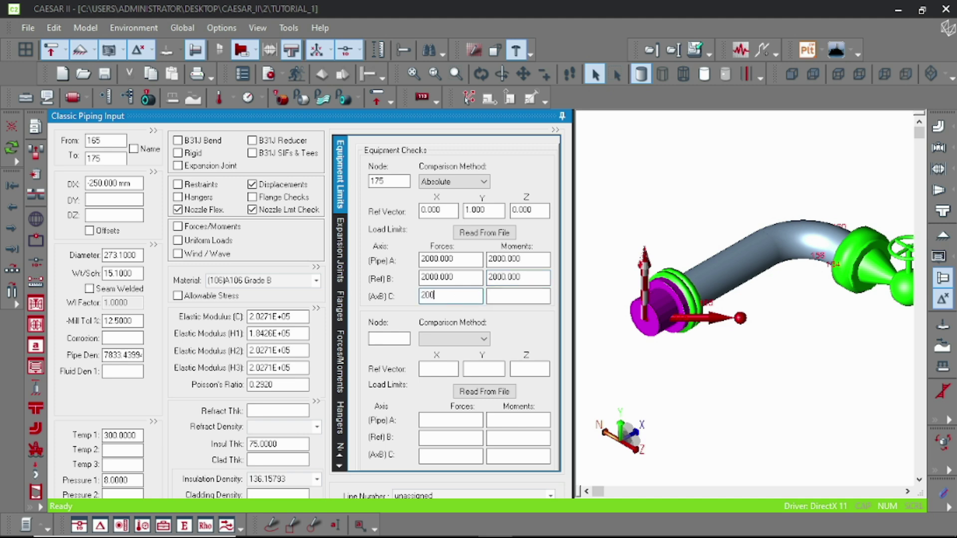
{"action": "left_click", "coordinate": [529, 297]}
{"action": "type", "text": "2000"}
{"action": "left_click", "coordinate": [685, 373]}
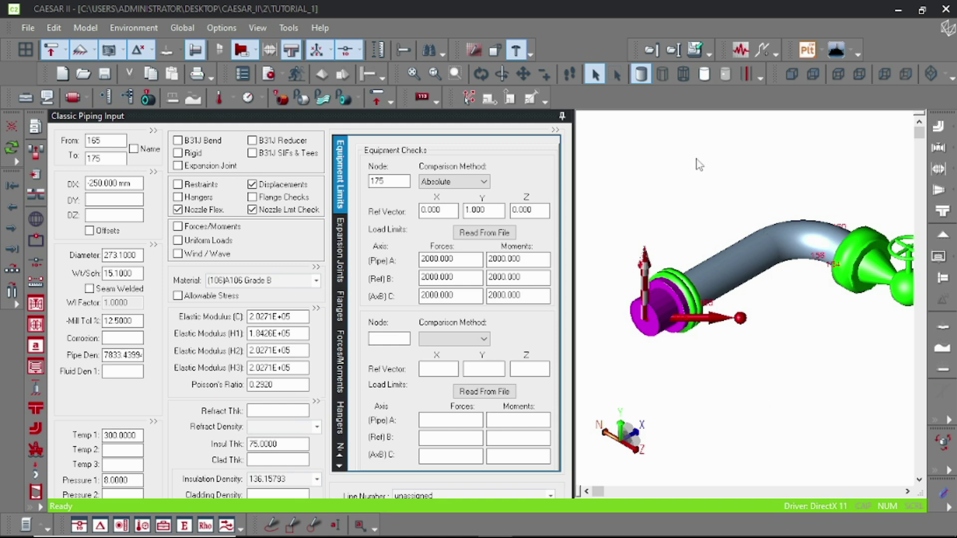
- Uncheck Displacements on element 165–175 and confirm deleting the old displacement data
{"action": "scroll", "coordinate": [698, 177], "scroll_direction": "up", "scroll_amount": 2}
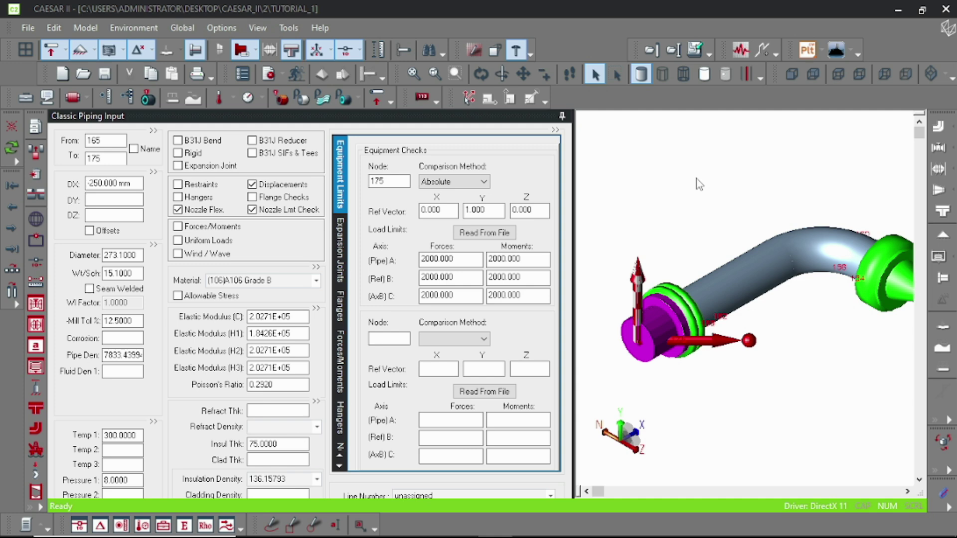
{"action": "scroll", "coordinate": [698, 185], "scroll_direction": "down", "scroll_amount": 1}
{"action": "scroll", "coordinate": [698, 184], "scroll_direction": "down", "scroll_amount": 1}
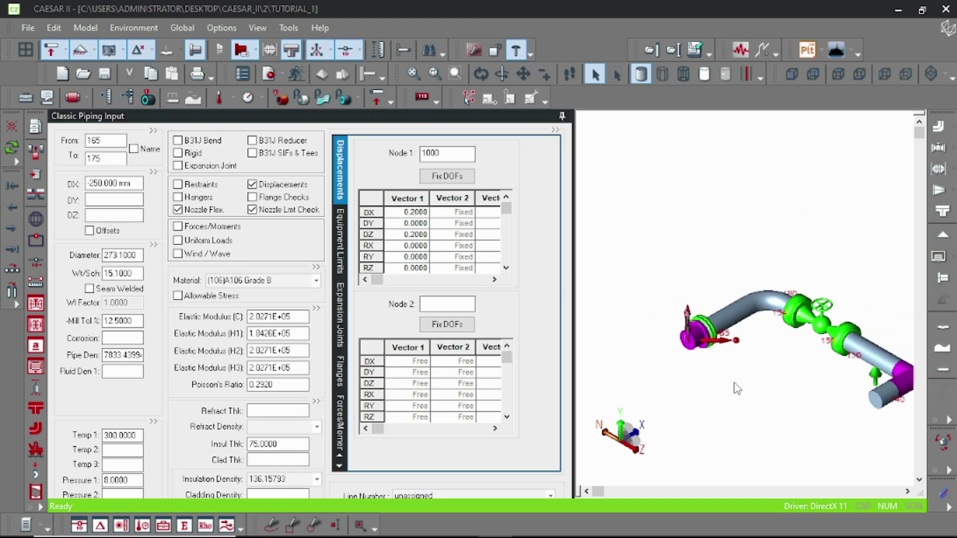
{"action": "scroll", "coordinate": [734, 388], "scroll_direction": "down", "scroll_amount": 2}
{"action": "middle_click_drag", "start_coordinate": [730, 395], "coordinate": [735, 357]}
{"action": "scroll", "coordinate": [735, 358], "scroll_direction": "up", "scroll_amount": 3}
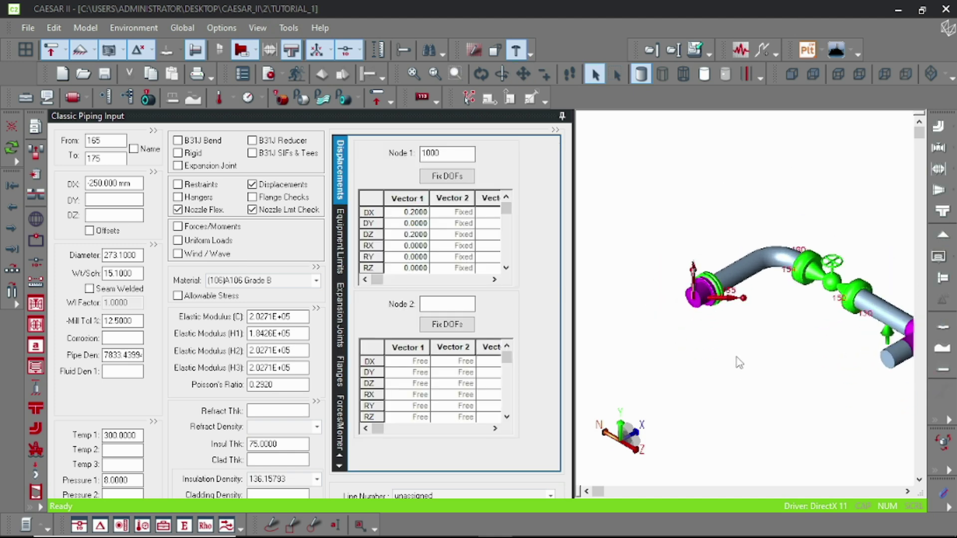
{"action": "left_click", "coordinate": [252, 185]}
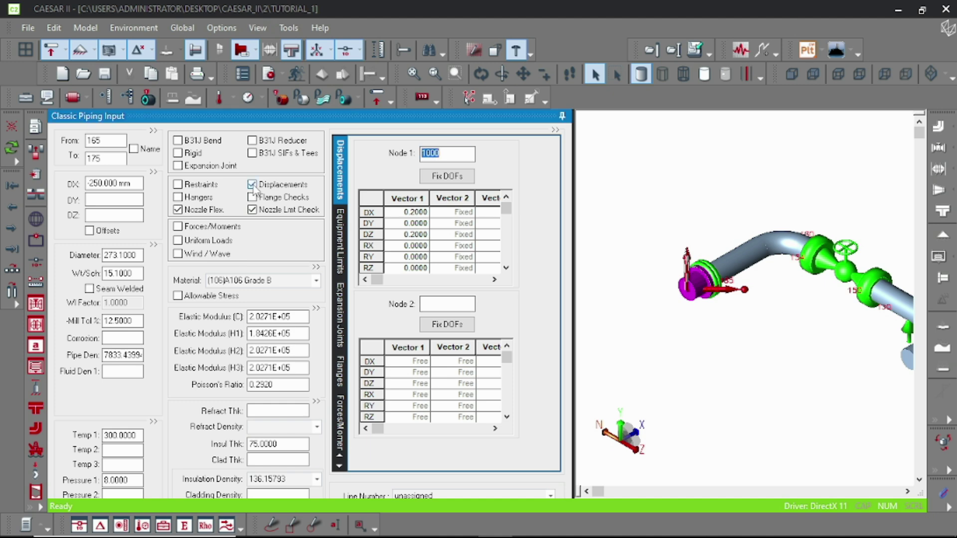
{"action": "left_click", "coordinate": [472, 306]}
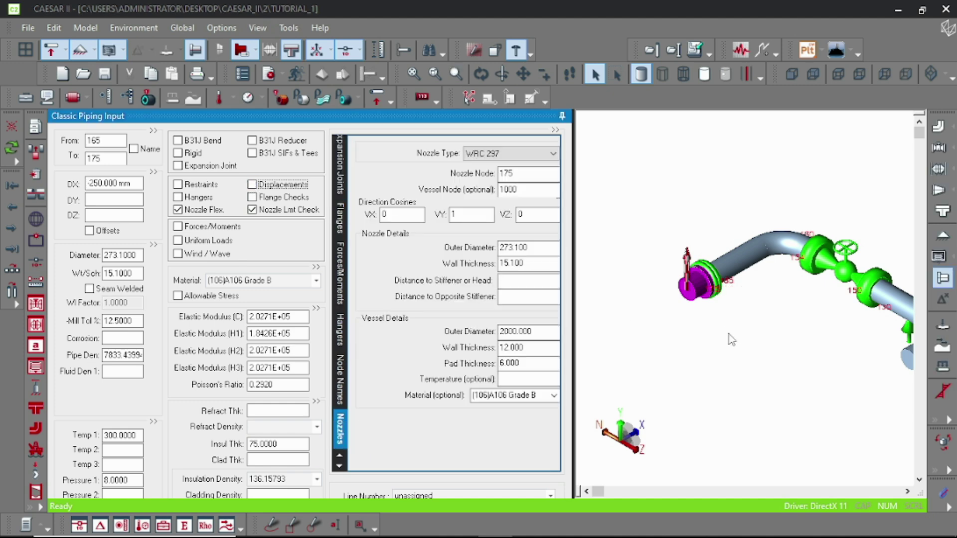
{"action": "scroll", "coordinate": [698, 348], "scroll_direction": "up", "scroll_amount": 3}
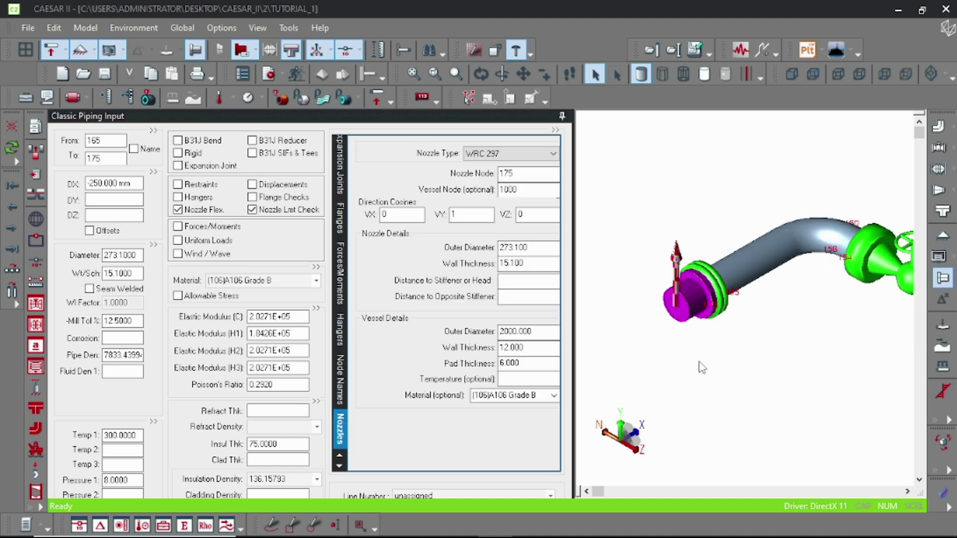
- Create element 175–185 and make it rigid
{"action": "left_click", "coordinate": [9, 270]}
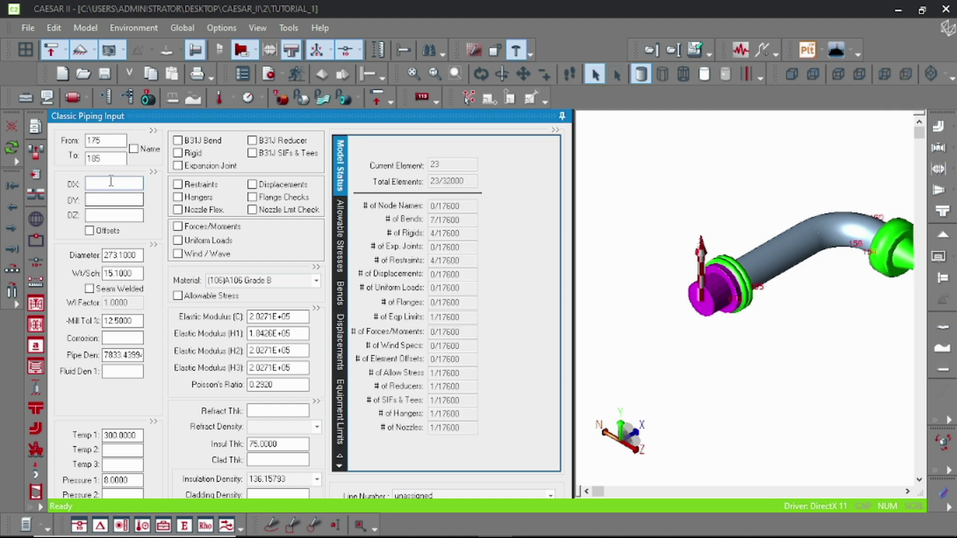
{"action": "left_click", "coordinate": [687, 162]}
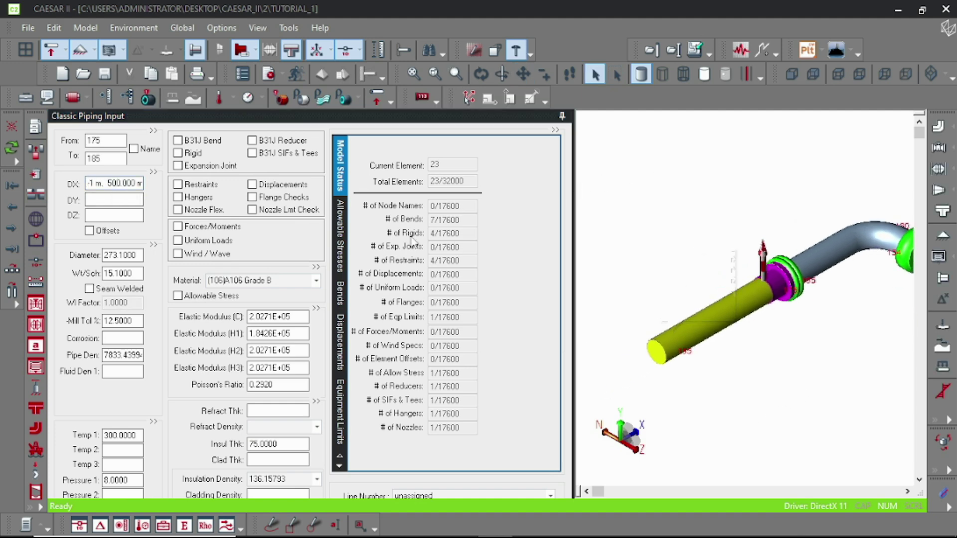
{"action": "left_click", "coordinate": [178, 153]}
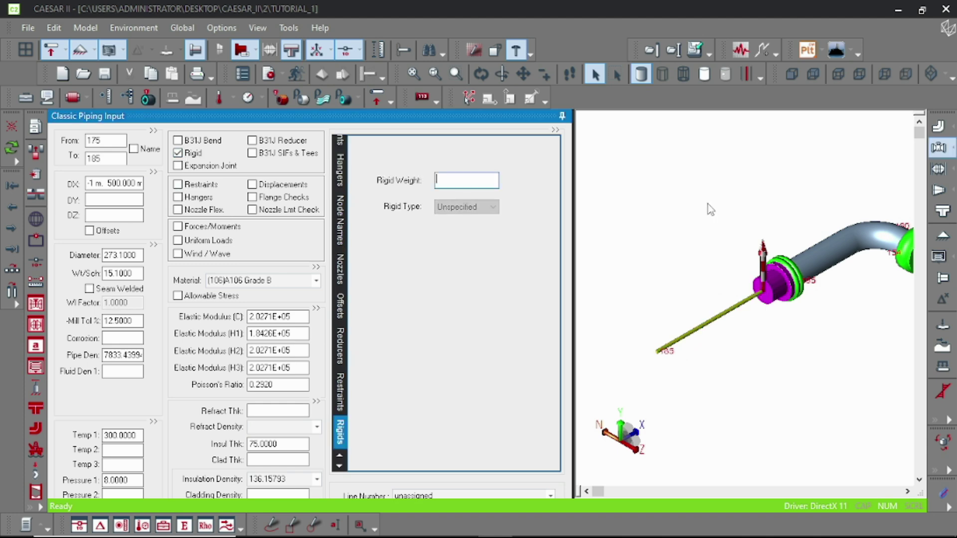
{"action": "scroll", "coordinate": [667, 354], "scroll_direction": "up", "scroll_amount": 2}
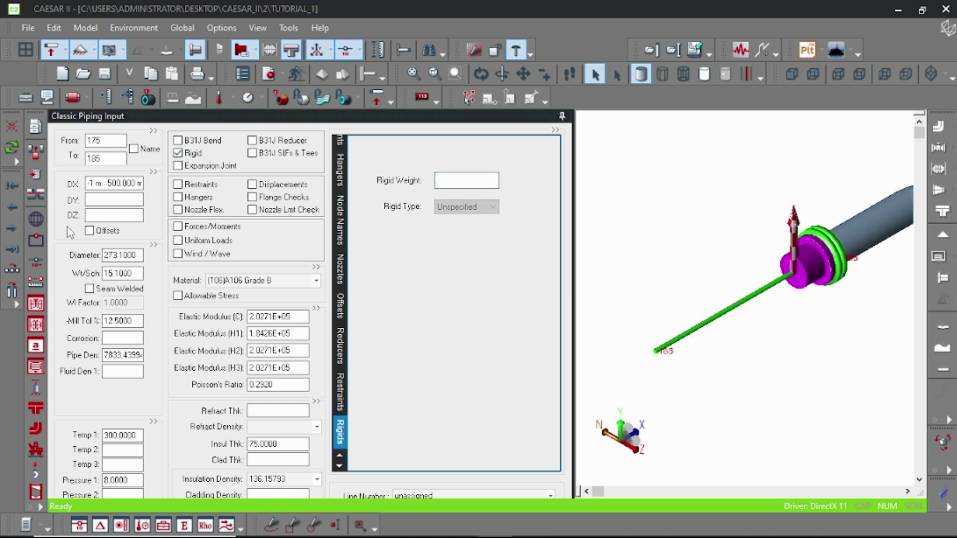
- Anchor node 185 with an ANC restraint
{"action": "left_click", "coordinate": [178, 185]}
{"action": "left_click", "coordinate": [437, 188]}
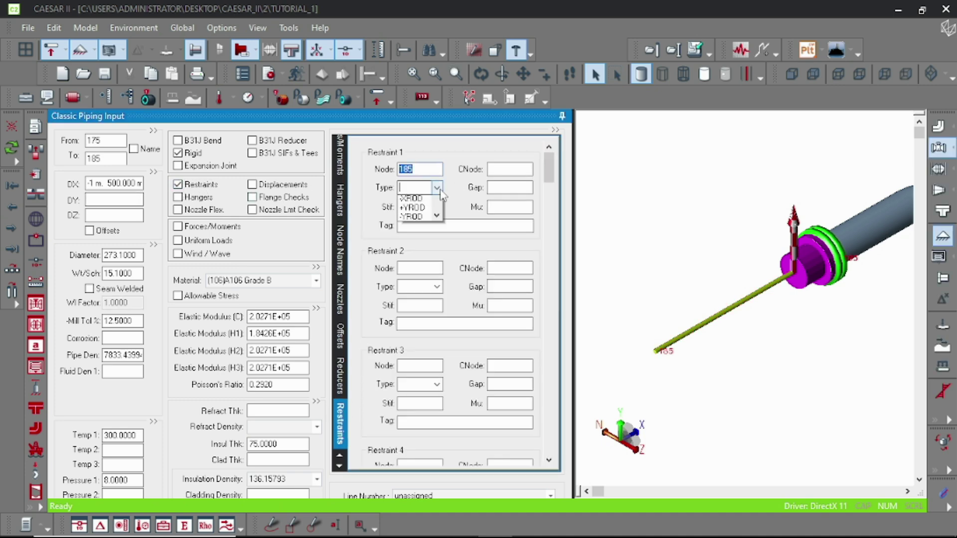
{"action": "left_click", "coordinate": [407, 200]}
{"action": "scroll", "coordinate": [732, 302], "scroll_direction": "down", "scroll_amount": 3}
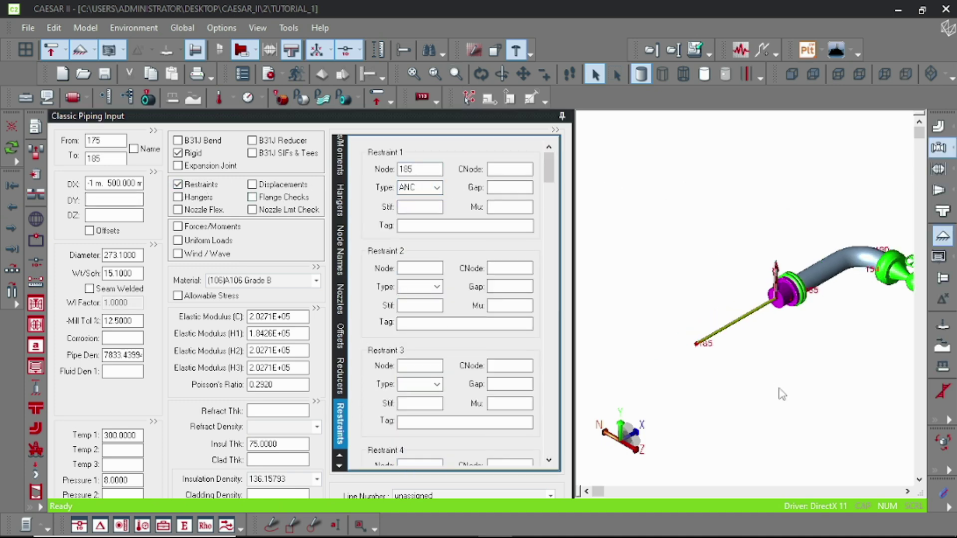
{"action": "scroll", "coordinate": [741, 305], "scroll_direction": "down", "scroll_amount": 2}
{"action": "middle_click_drag", "start_coordinate": [750, 319], "coordinate": [789, 373]}
{"action": "scroll", "coordinate": [731, 323], "scroll_direction": "up", "scroll_amount": 5}
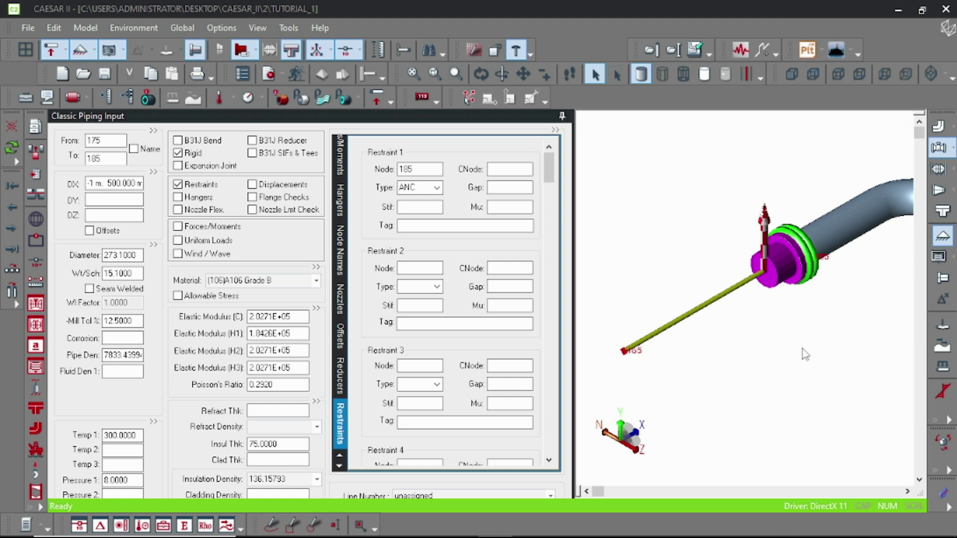
{"action": "scroll", "coordinate": [805, 354], "scroll_direction": "down", "scroll_amount": 1}
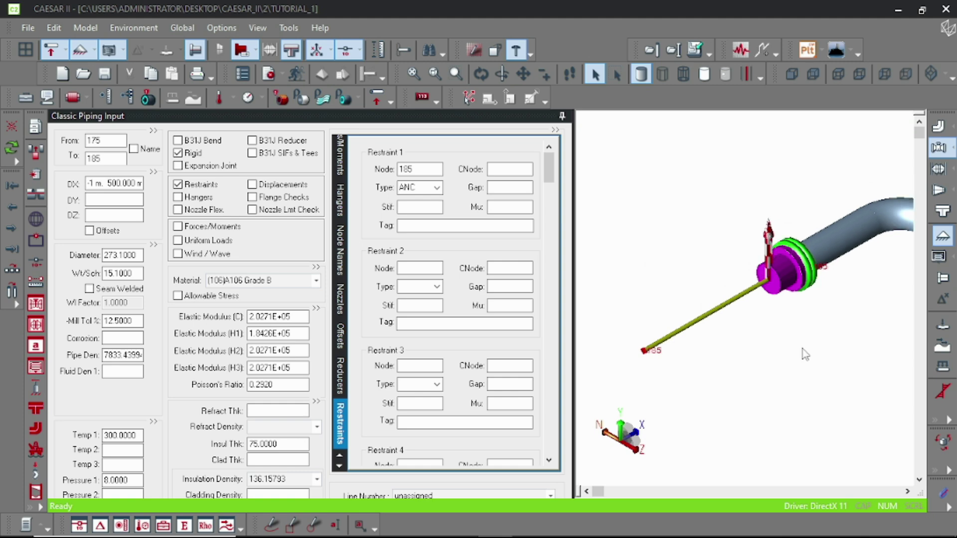
{"action": "middle_click_drag", "start_coordinate": [805, 354], "coordinate": [736, 379]}
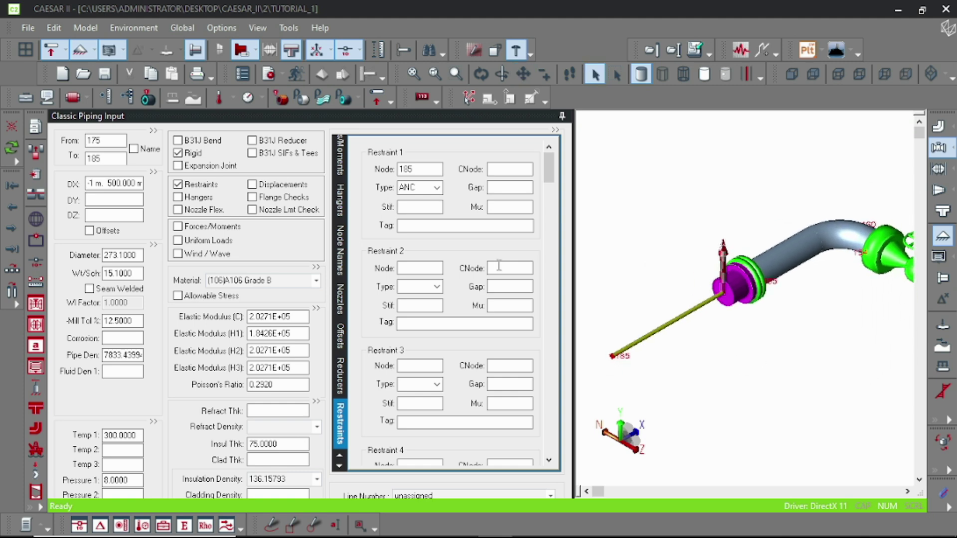
{"action": "left_click", "coordinate": [266, 76]}
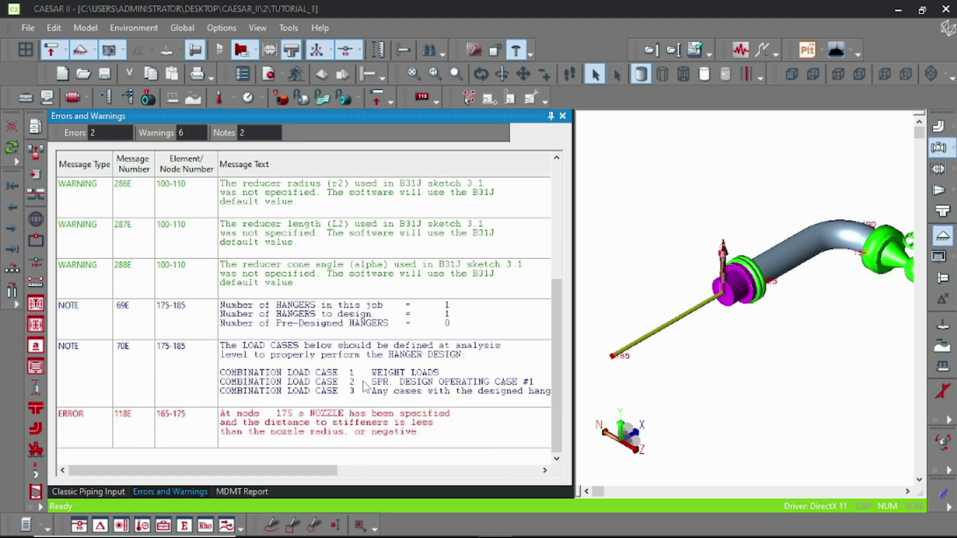
- From the node 175 nozzle error, enter 500 for both stiffener distances and recheck
{"action": "double_click", "coordinate": [367, 433]}
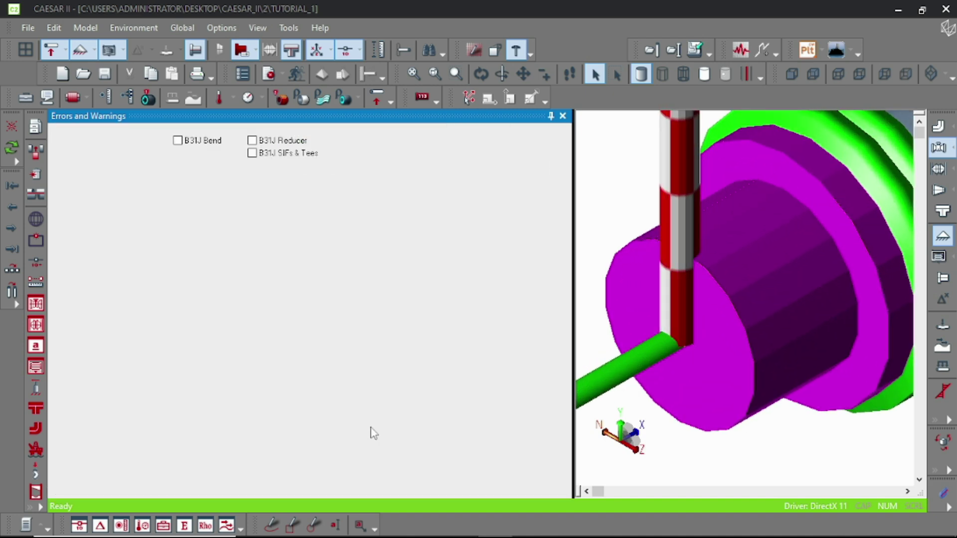
{"action": "scroll", "coordinate": [687, 289], "scroll_direction": "down", "scroll_amount": 5}
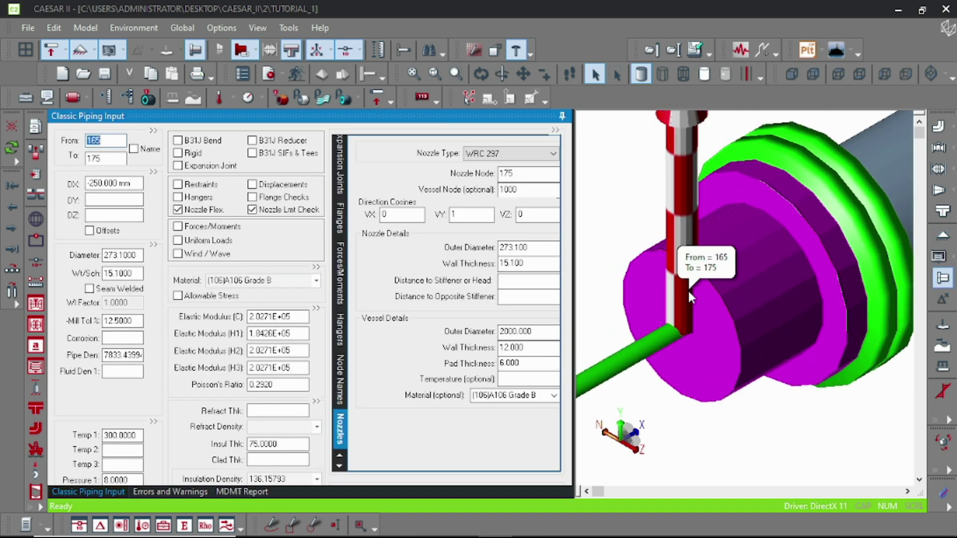
{"action": "left_click", "coordinate": [516, 280]}
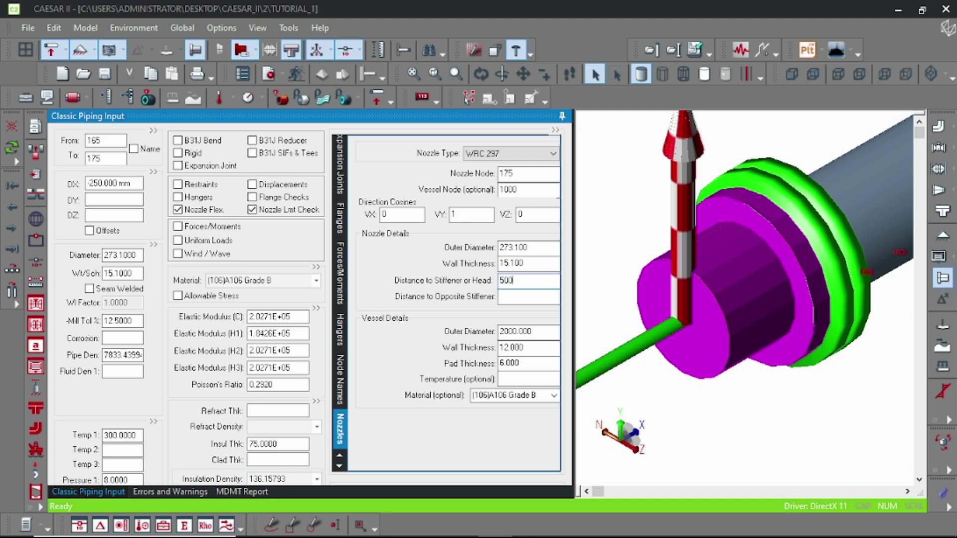
{"action": "left_click", "coordinate": [522, 297]}
{"action": "type", "text": "500"}
{"action": "key", "text": "Return"}
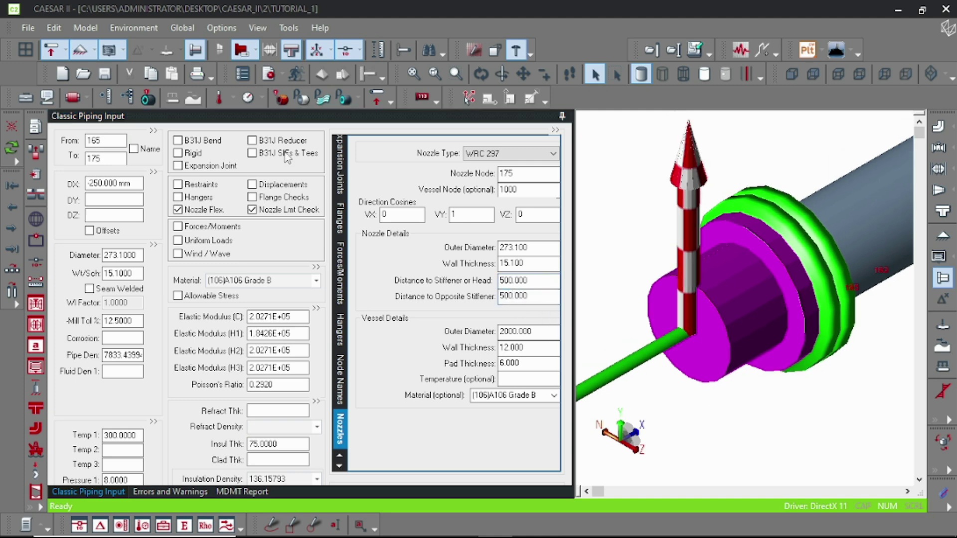
{"action": "left_click", "coordinate": [269, 80]}
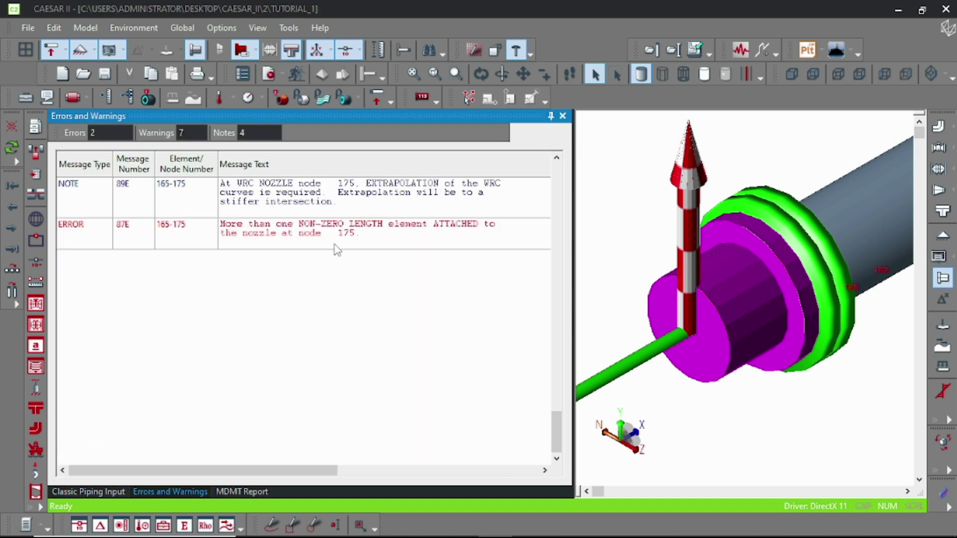
{"action": "double_click", "coordinate": [373, 243]}
{"action": "left_click", "coordinate": [518, 297]}
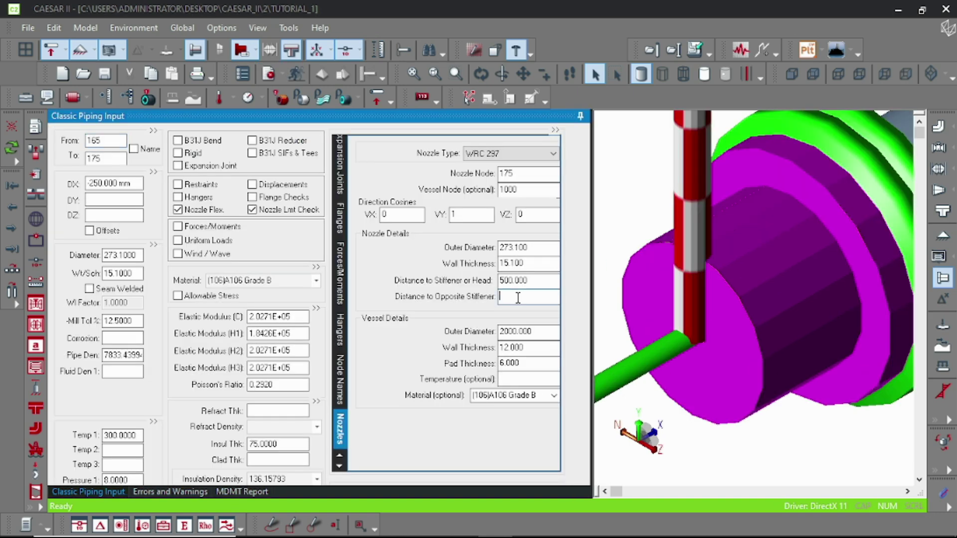
{"action": "type", "text": "500"}
{"action": "left_click", "coordinate": [736, 440]}
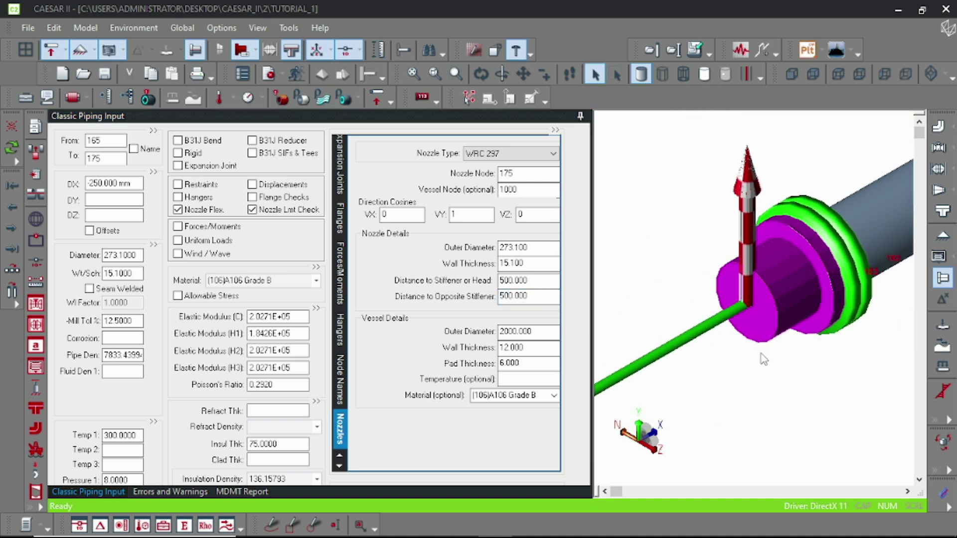
{"action": "middle_click_drag", "start_coordinate": [813, 372], "coordinate": [793, 366]}
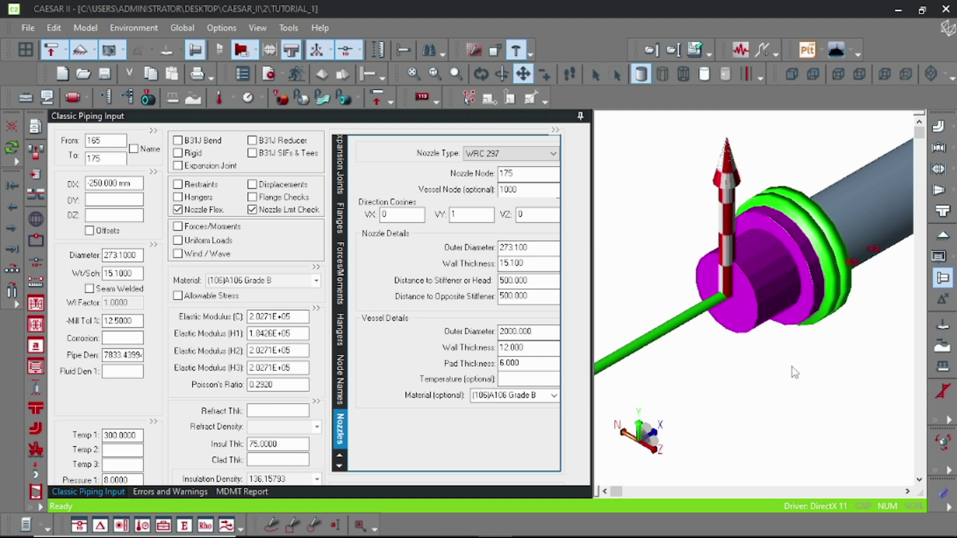
{"action": "scroll", "coordinate": [776, 380], "scroll_direction": "down", "scroll_amount": 1}
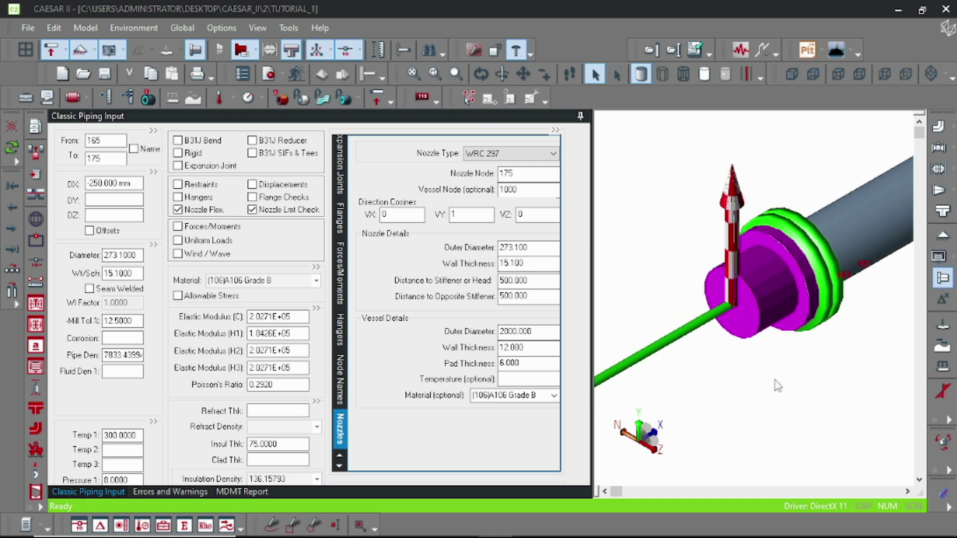
{"action": "left_click", "coordinate": [204, 215]}
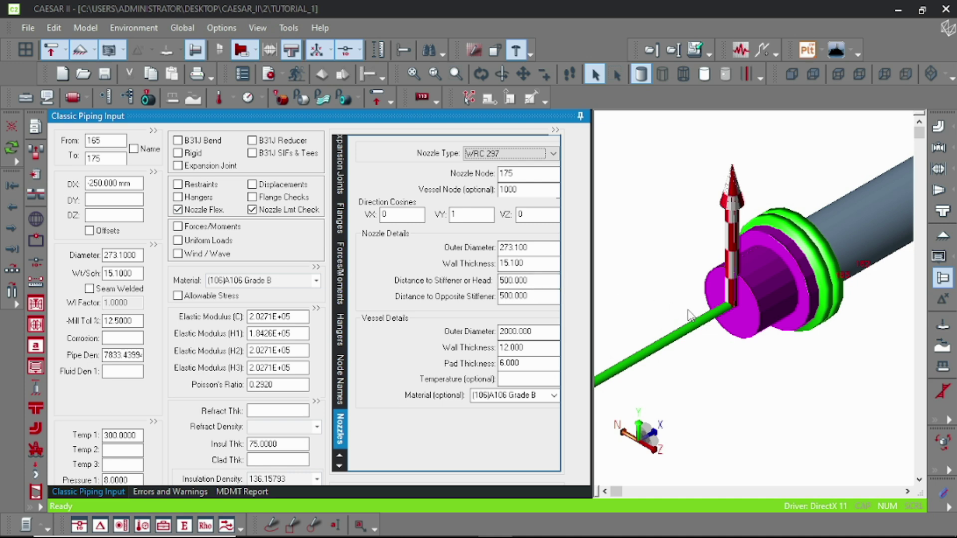
{"action": "scroll", "coordinate": [649, 205], "scroll_direction": "down", "scroll_amount": 1}
{"action": "middle_click_drag", "start_coordinate": [641, 191], "coordinate": [679, 180]}
{"action": "scroll", "coordinate": [680, 180], "scroll_direction": "down", "scroll_amount": 1}
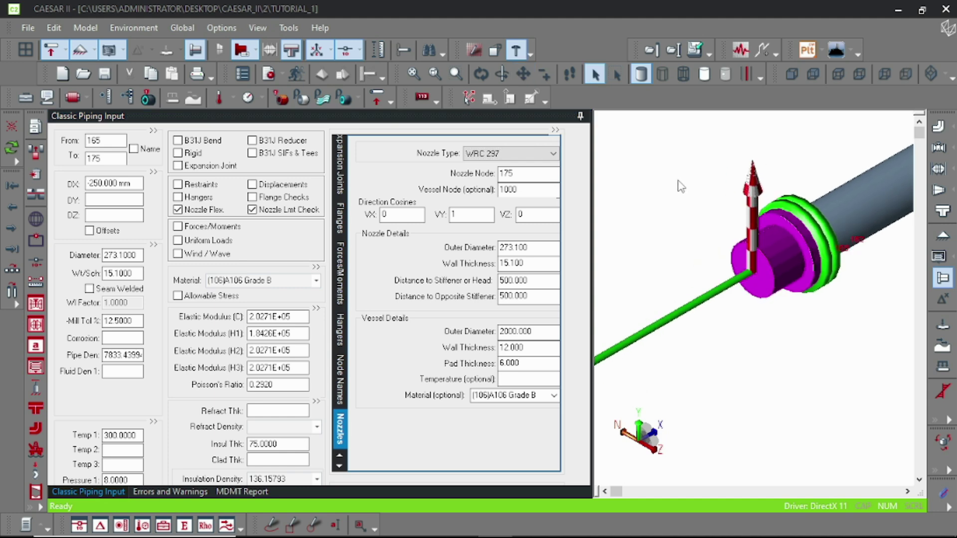
- Select rigid element 175–185 and delete it, confirming the prompt
{"action": "left_click", "coordinate": [666, 325]}
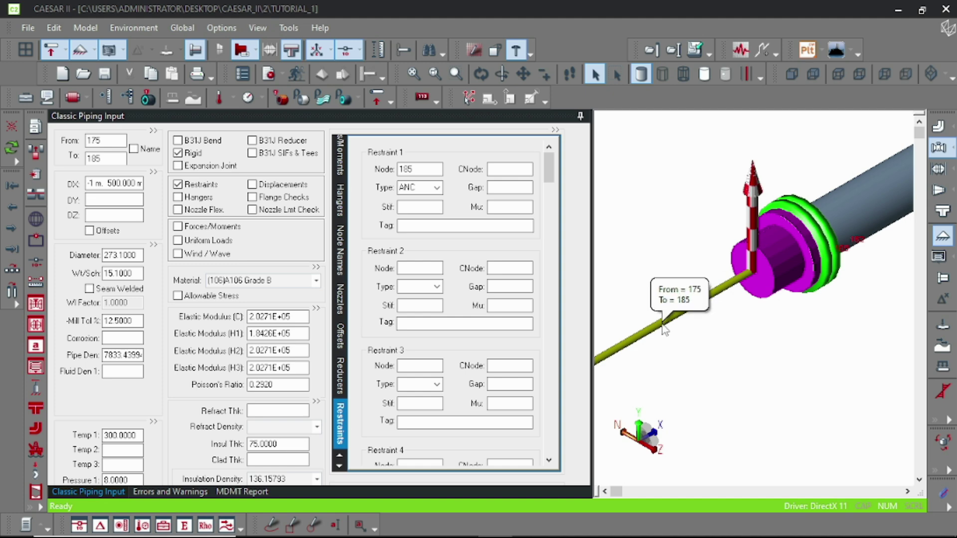
{"action": "scroll", "coordinate": [731, 362], "scroll_direction": "down", "scroll_amount": 1}
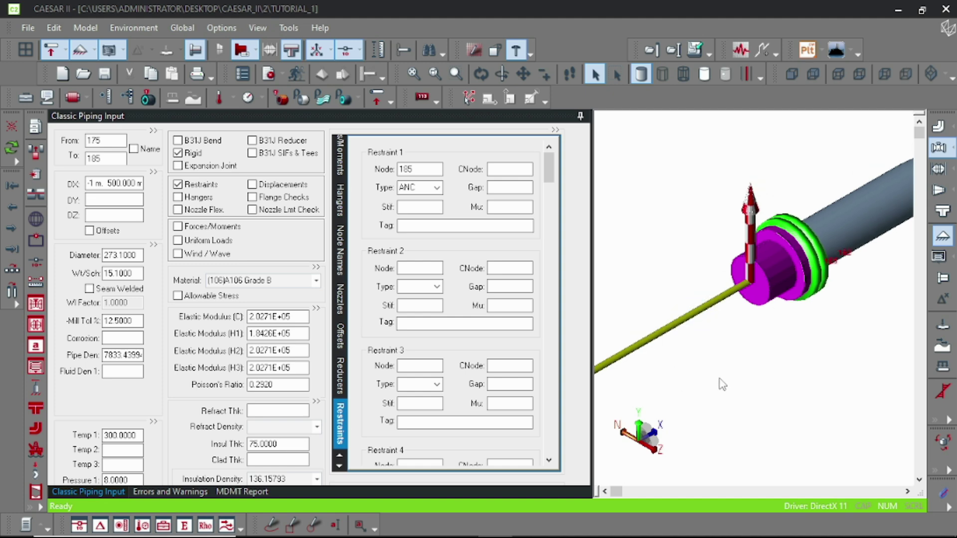
{"action": "middle_click_drag", "start_coordinate": [719, 378], "coordinate": [773, 362]}
{"action": "scroll", "coordinate": [776, 369], "scroll_direction": "down", "scroll_amount": 1}
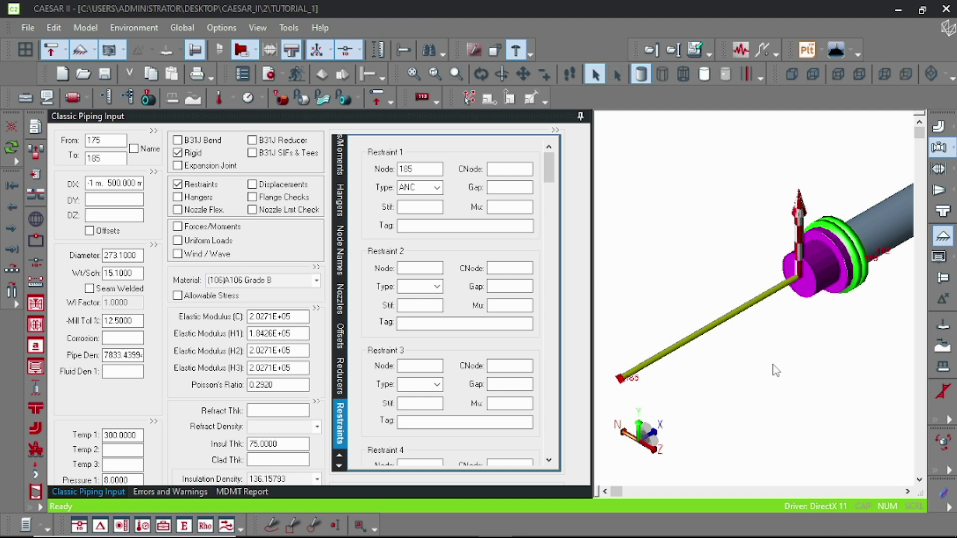
{"action": "scroll", "coordinate": [776, 370], "scroll_direction": "up", "scroll_amount": 1}
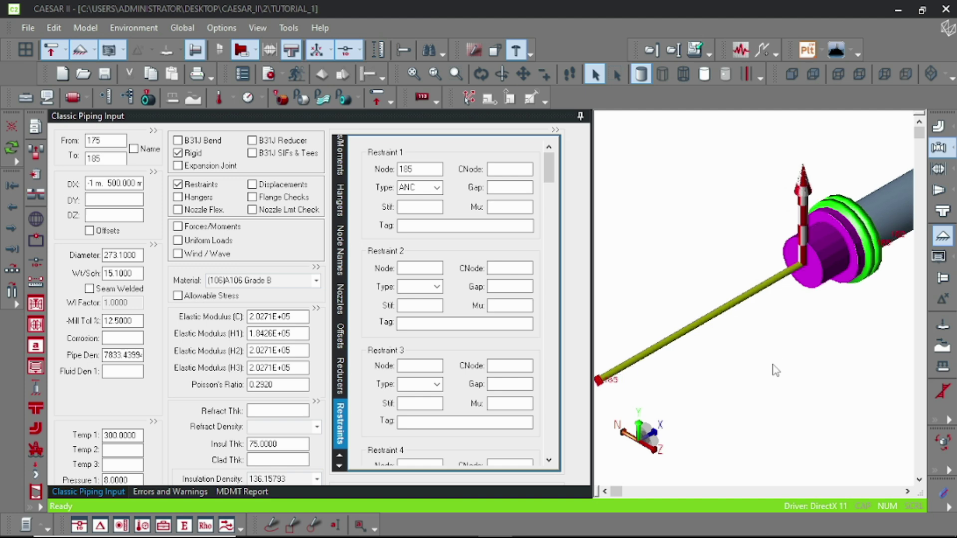
{"action": "left_click", "coordinate": [832, 257]}
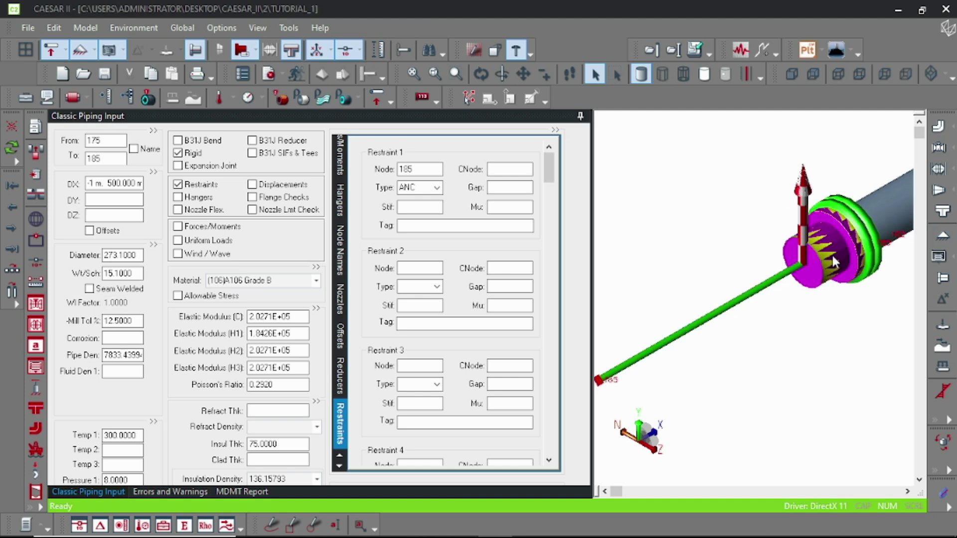
{"action": "left_click", "coordinate": [774, 281]}
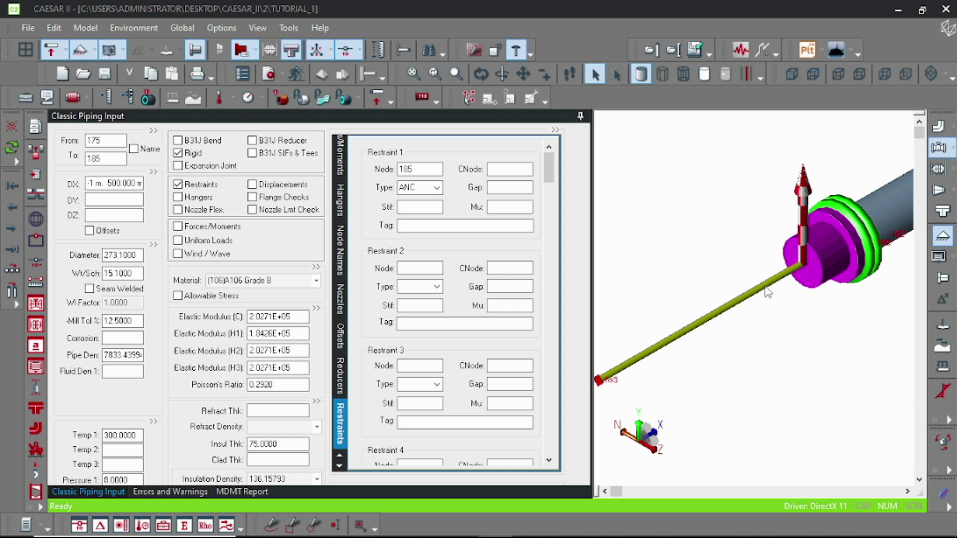
{"action": "key", "text": "Delete"}
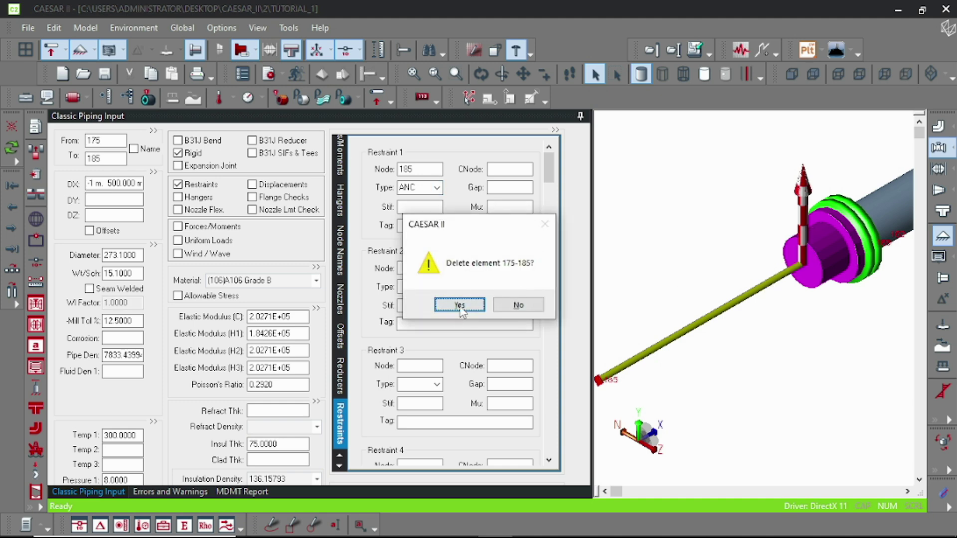
{"action": "left_click", "coordinate": [458, 306]}
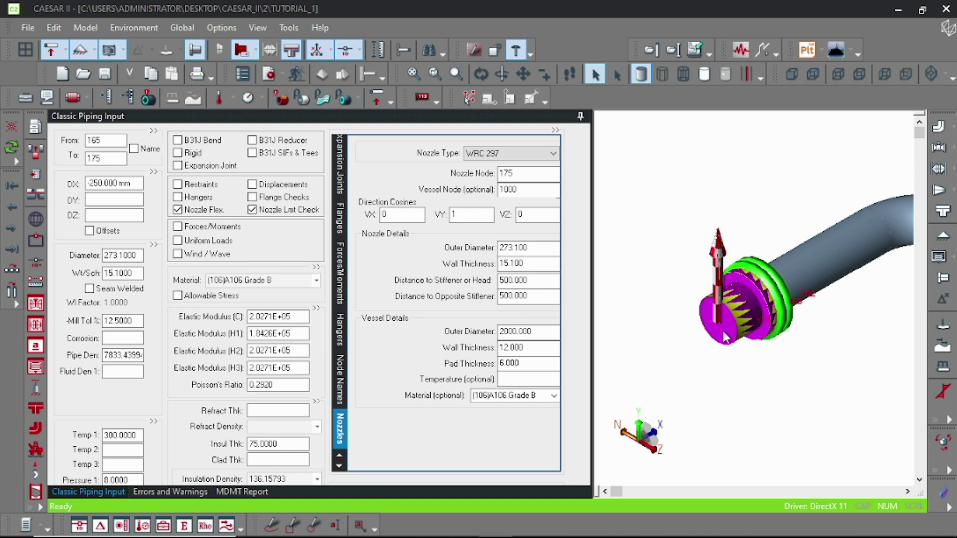
{"action": "left_click", "coordinate": [721, 327]}
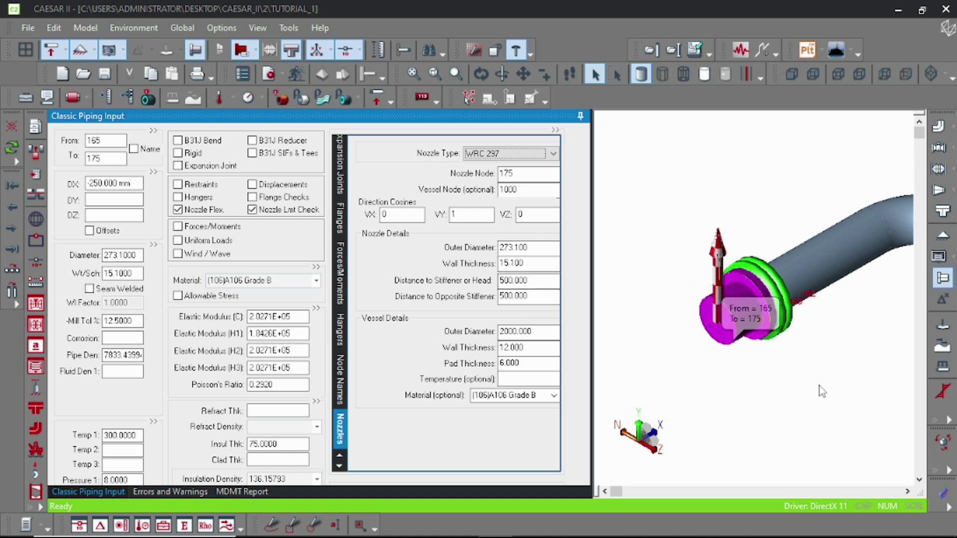
- Create element 1000–1010 with DX -1500 mm
{"action": "scroll", "coordinate": [820, 390], "scroll_direction": "down", "scroll_amount": 2}
{"action": "middle_click_drag", "start_coordinate": [767, 396], "coordinate": [805, 380]}
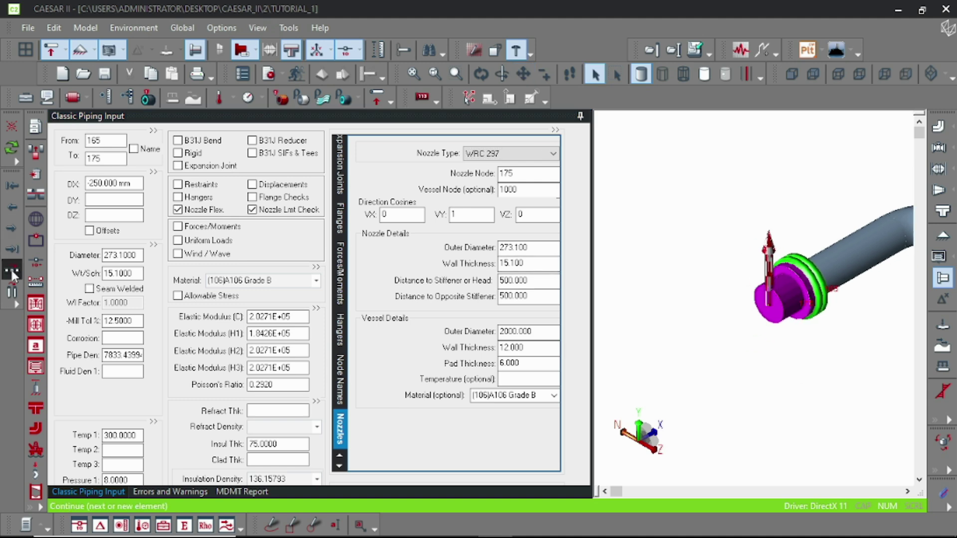
{"action": "left_click_drag", "start_coordinate": [119, 141], "coordinate": [70, 142]}
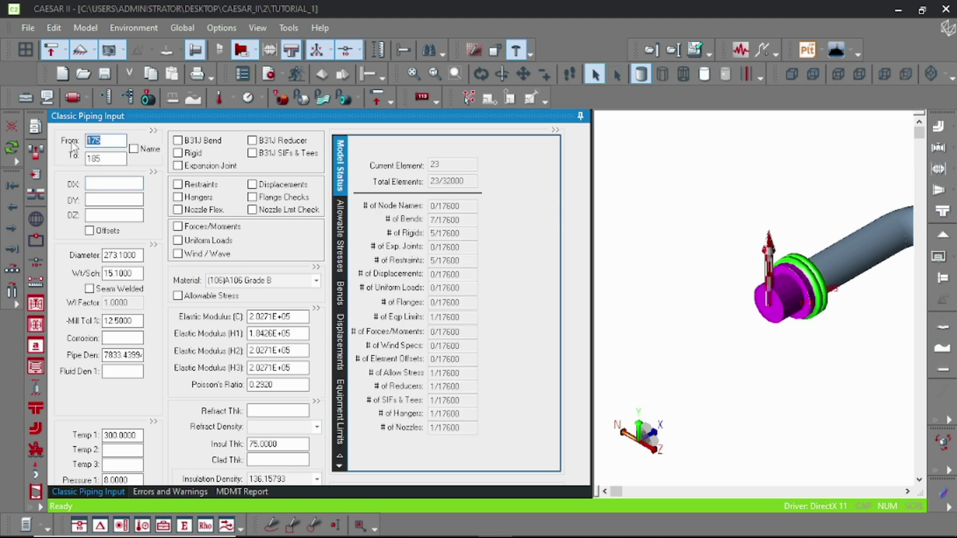
{"action": "type", "text": "1"}
{"action": "type", "text": "1010"}
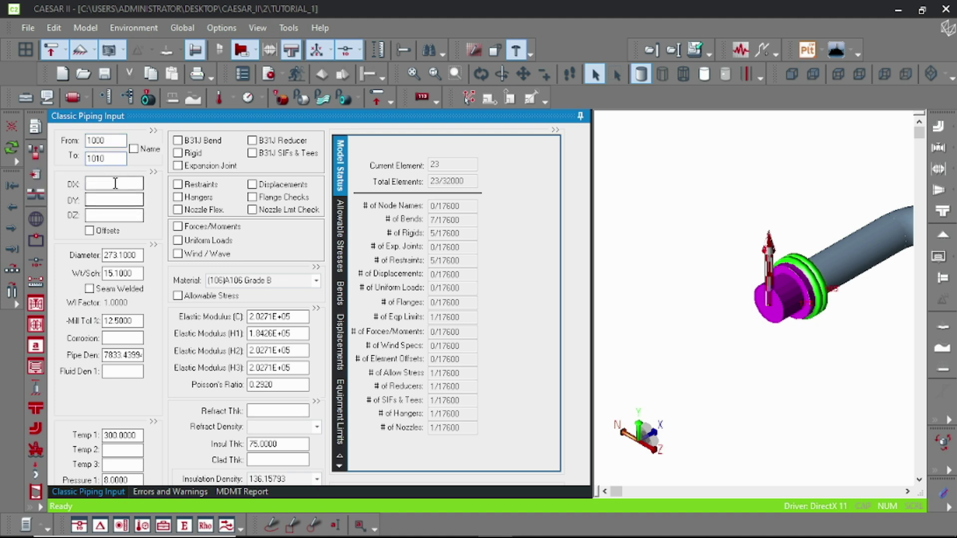
{"action": "left_click", "coordinate": [115, 183]}
{"action": "key", "text": "Tab"}
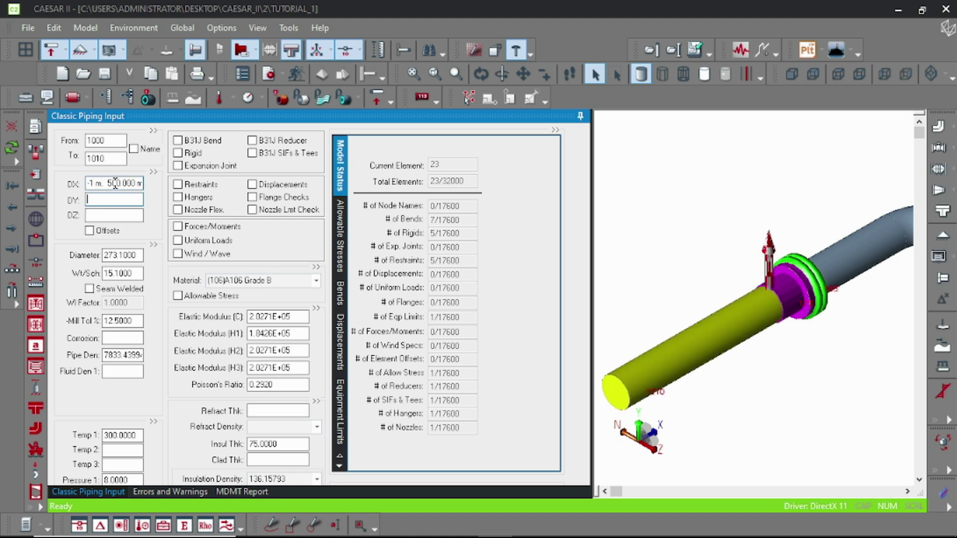
- Make element 1000–1010 rigid and anchor node 1010 with ANC
{"action": "left_click", "coordinate": [177, 154]}
{"action": "left_click", "coordinate": [177, 184]}
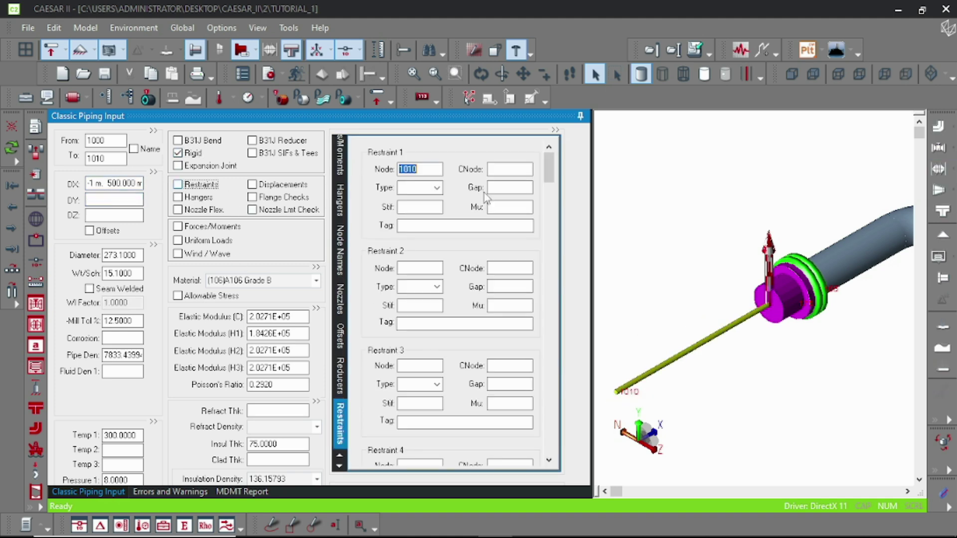
{"action": "left_click", "coordinate": [437, 188]}
{"action": "left_click", "coordinate": [415, 202]}
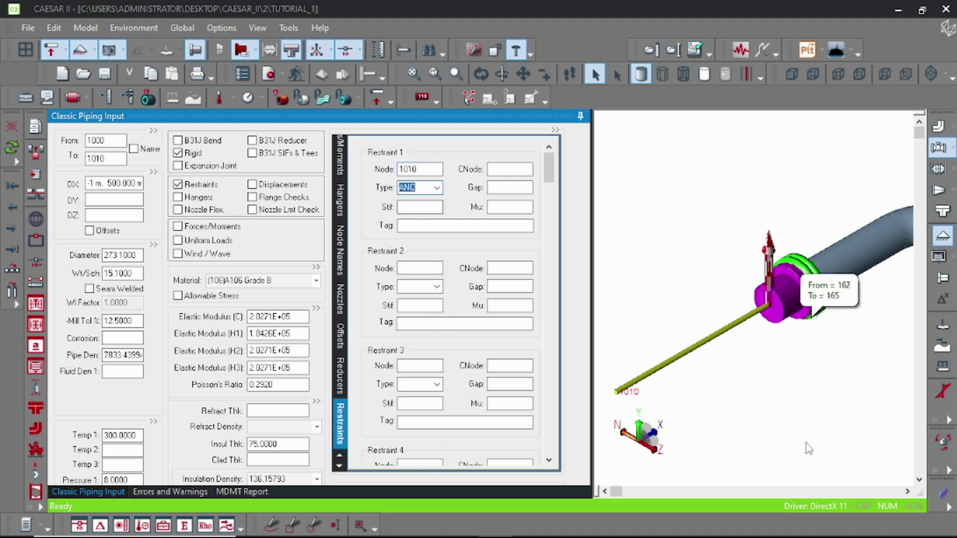
{"action": "left_click", "coordinate": [798, 443]}
{"action": "scroll", "coordinate": [775, 438], "scroll_direction": "down", "scroll_amount": 2}
{"action": "middle_click_drag", "start_coordinate": [776, 436], "coordinate": [756, 364]}
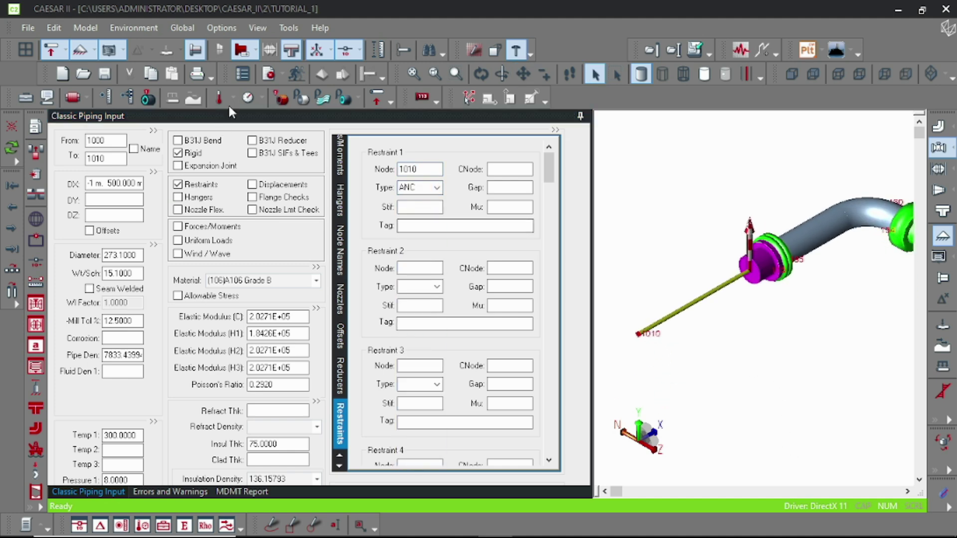
- Remove the B31J bend data from element 130–150 flagged for its 0° bend angle
{"action": "left_click", "coordinate": [268, 75]}
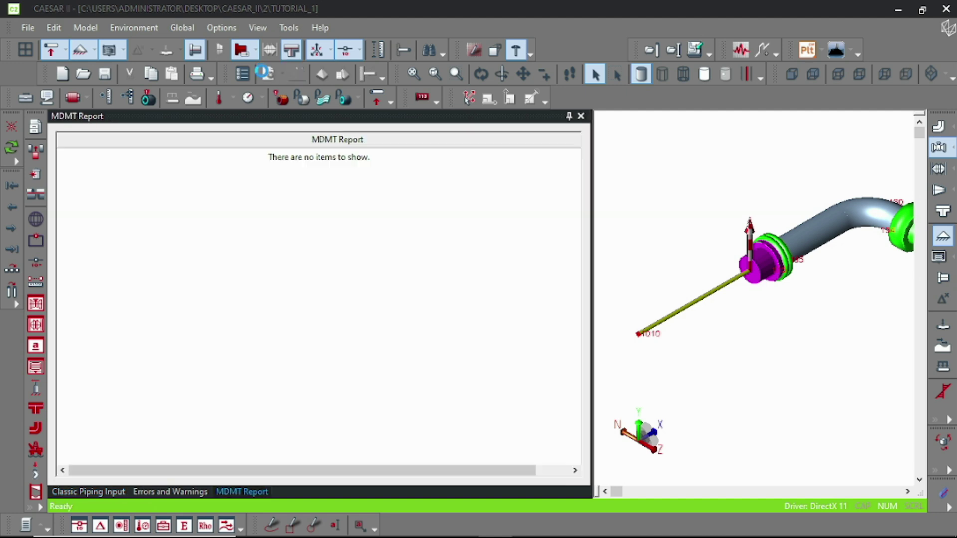
{"action": "scroll", "coordinate": [288, 379], "scroll_direction": "down", "scroll_amount": 10}
{"action": "scroll", "coordinate": [287, 379], "scroll_direction": "up", "scroll_amount": 10}
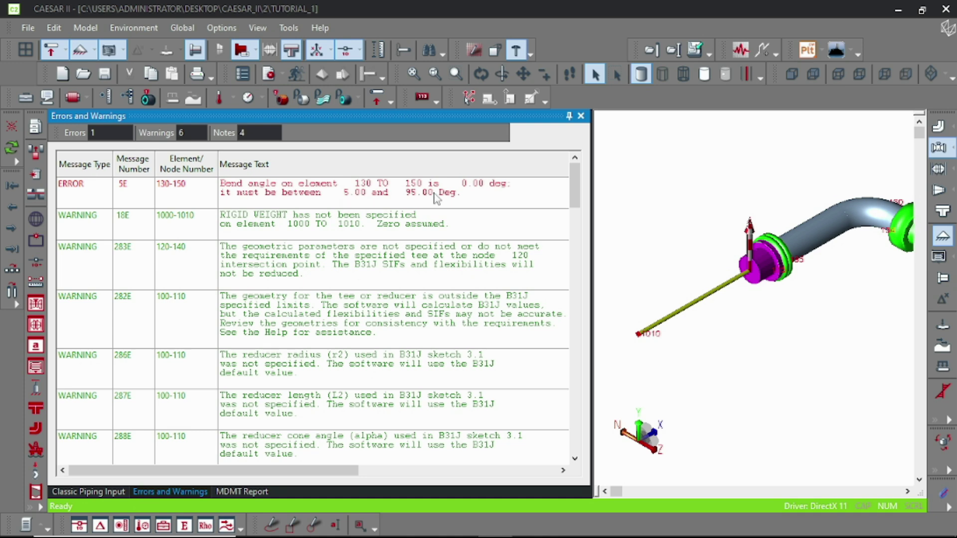
{"action": "double_click", "coordinate": [458, 204]}
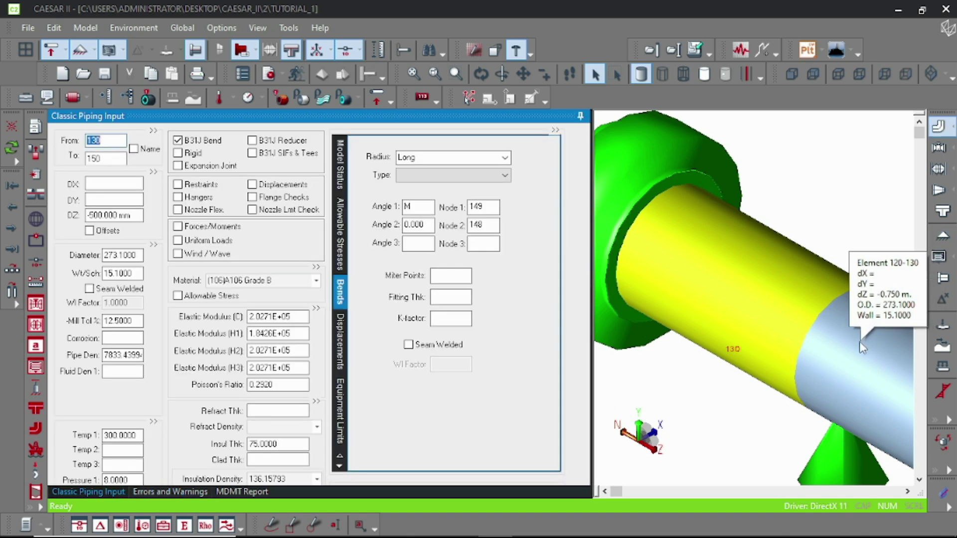
{"action": "double_click", "coordinate": [177, 141]}
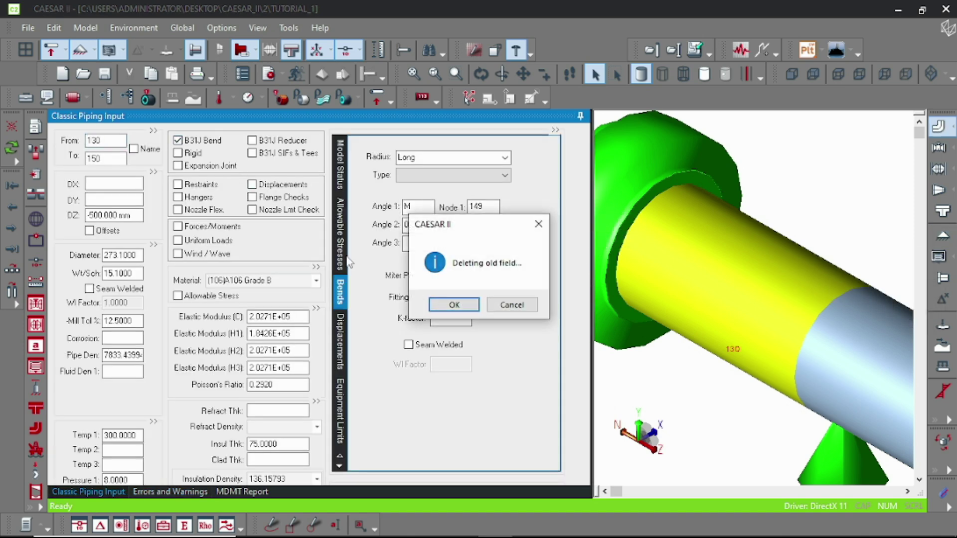
{"action": "left_click", "coordinate": [476, 307]}
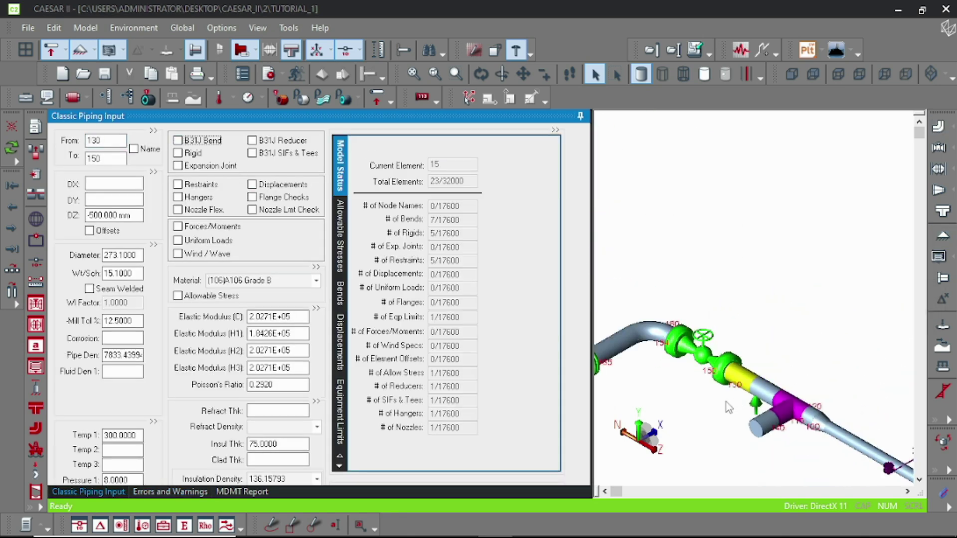
{"action": "middle_click_drag", "start_coordinate": [725, 403], "coordinate": [902, 336]}
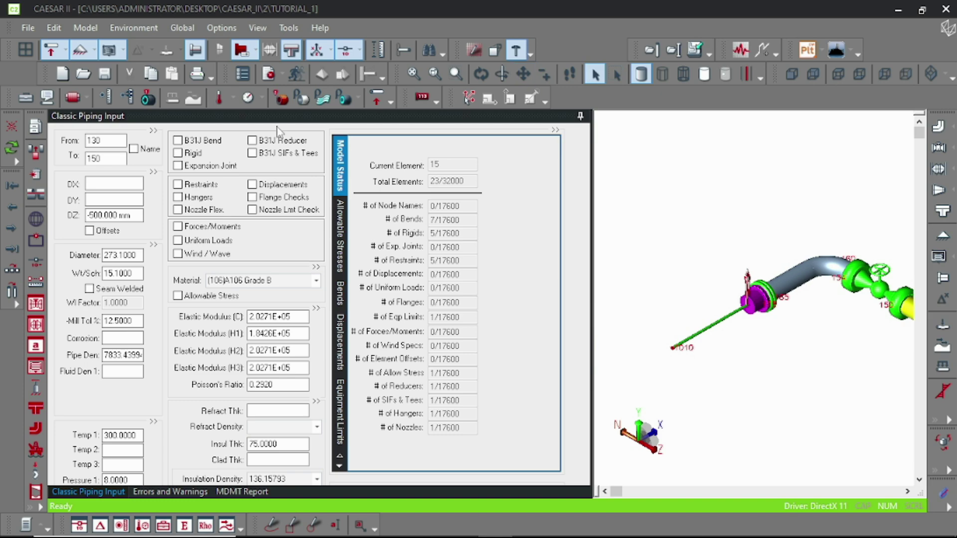
- Rerun the error check (0 errors, 6 warnings, 5 notes) and view the nozzle and rigid in the piping input
{"action": "left_click", "coordinate": [260, 77]}
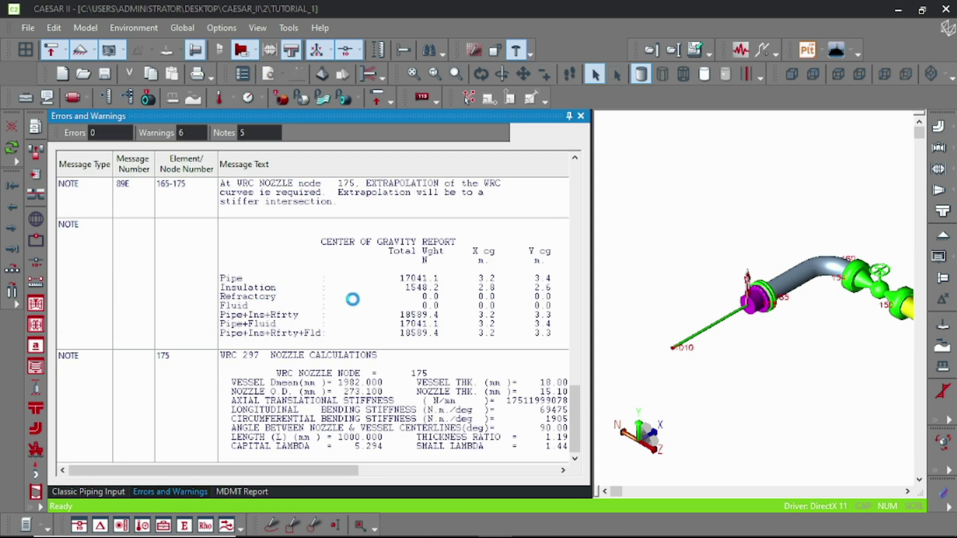
{"action": "left_click", "coordinate": [56, 494]}
{"action": "scroll", "coordinate": [769, 329], "scroll_direction": "up", "scroll_amount": 3}
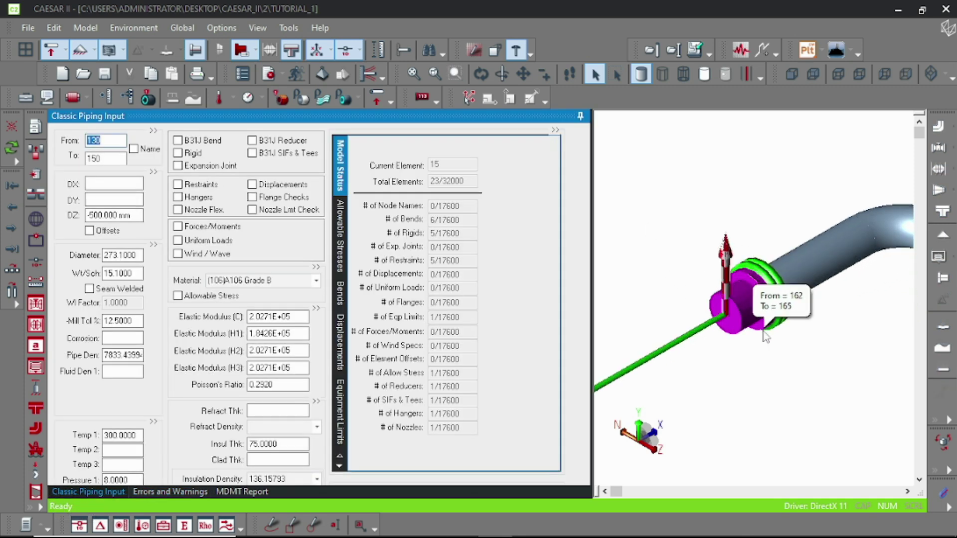
{"action": "middle_click_drag", "start_coordinate": [766, 323], "coordinate": [842, 301]}
{"action": "scroll", "coordinate": [842, 302], "scroll_direction": "down", "scroll_amount": 2}
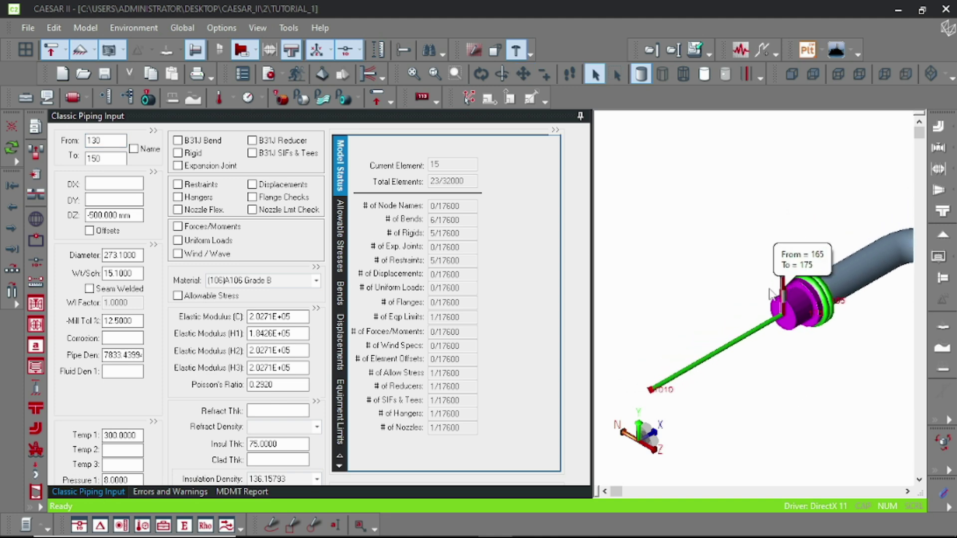